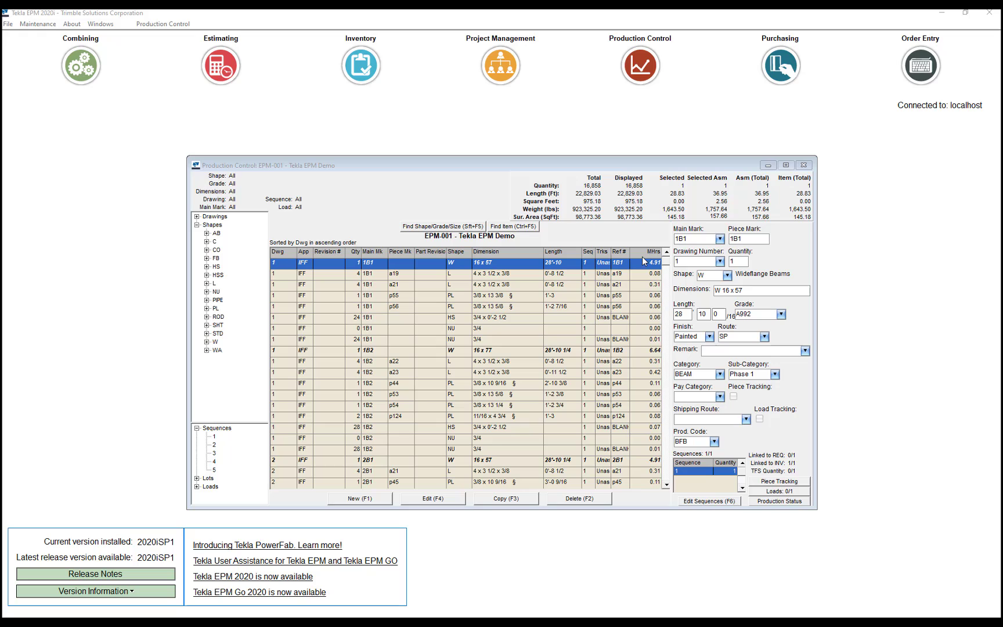
Start a new nesting combining run from Production Control > Combine.
click(181, 25)
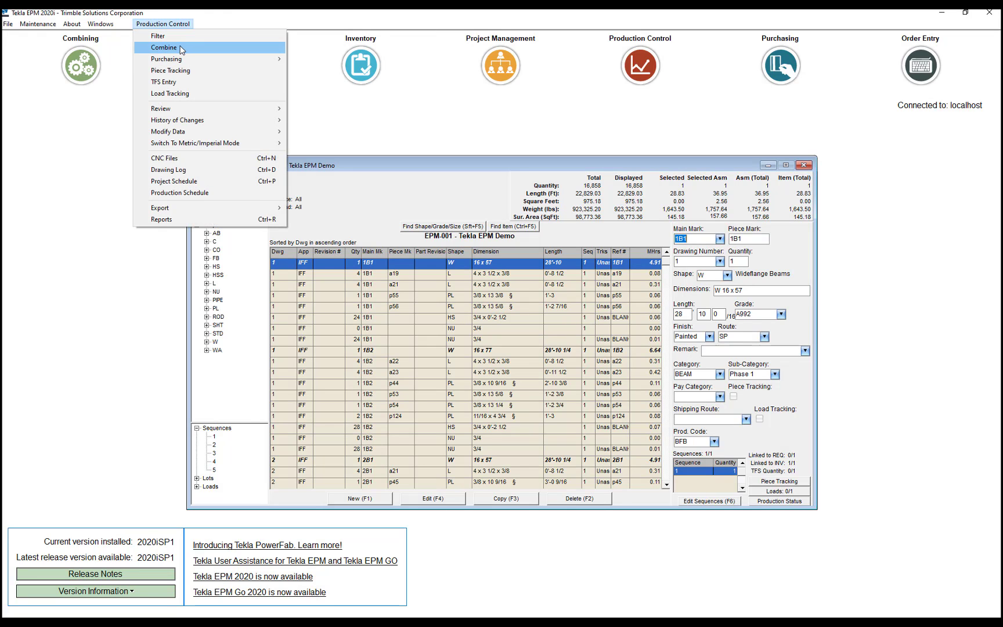
click(181, 50)
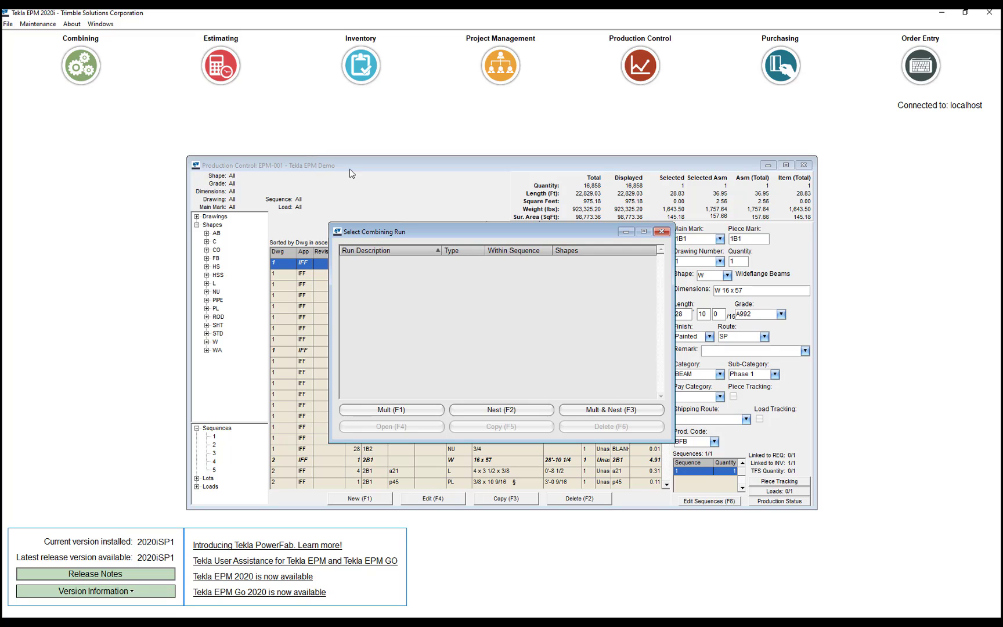
click(491, 410)
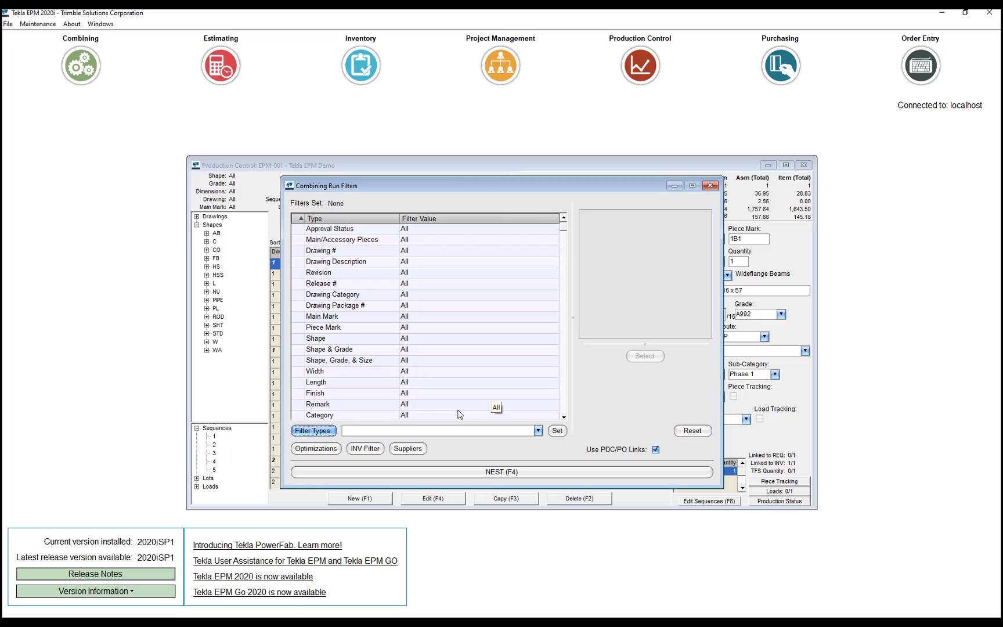
Set the plate nesting software to SigmaNest in Optimizations and save the setup.
click(329, 448)
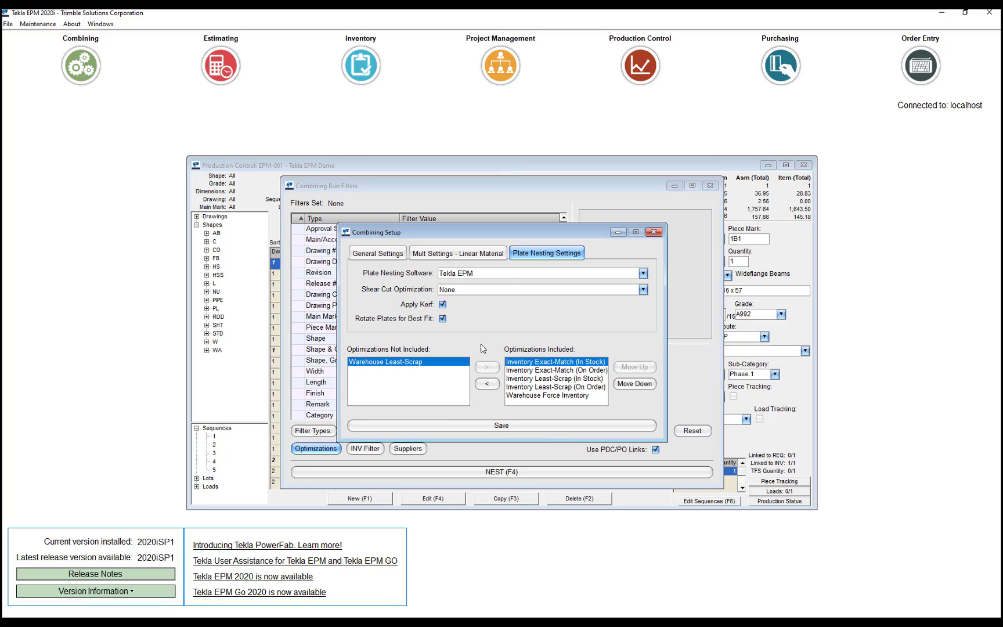
click(511, 278)
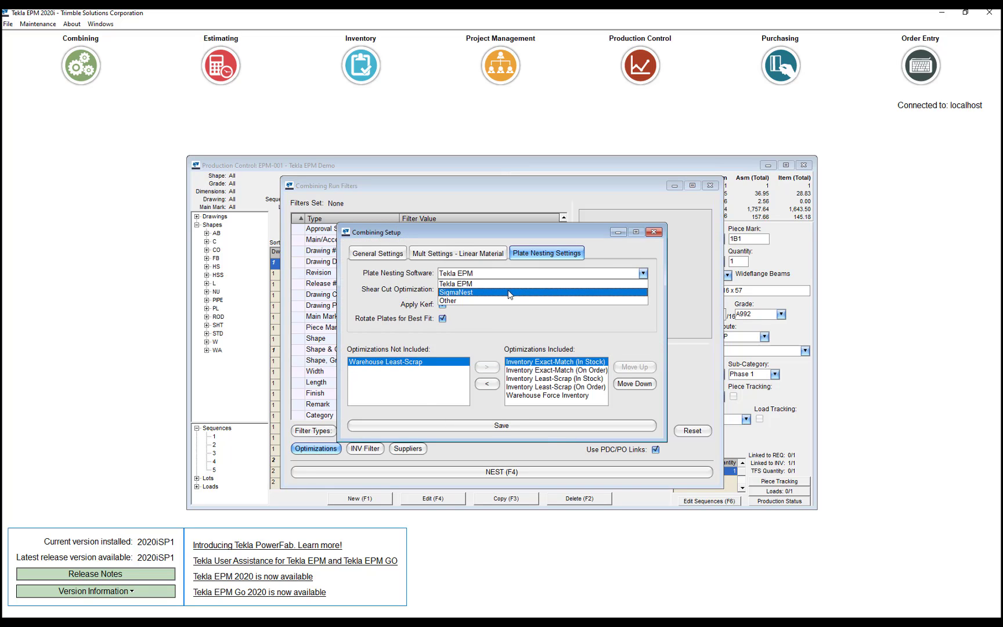
click(509, 292)
click(370, 255)
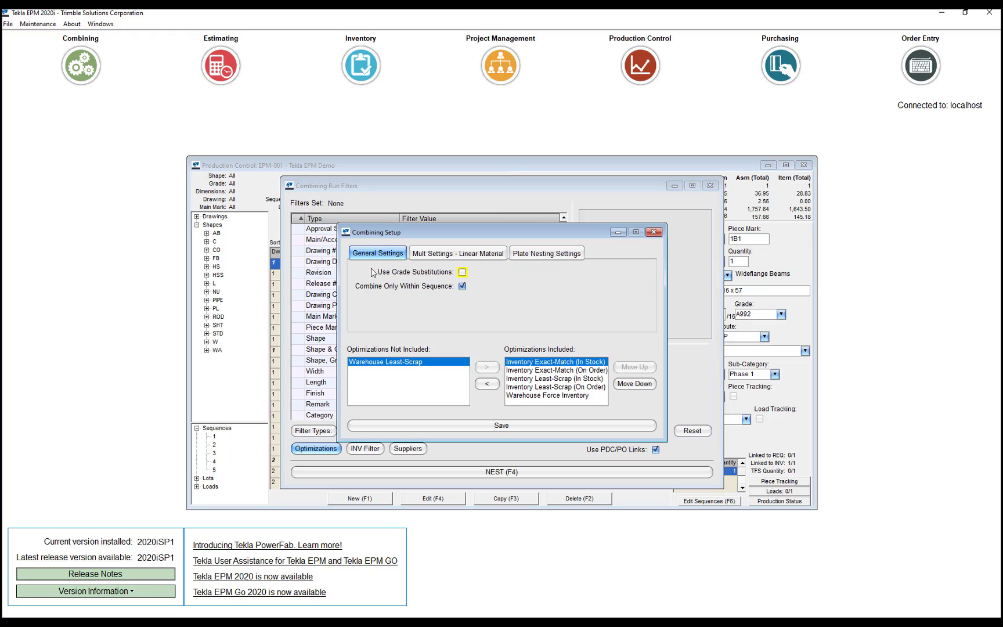
click(462, 286)
click(489, 425)
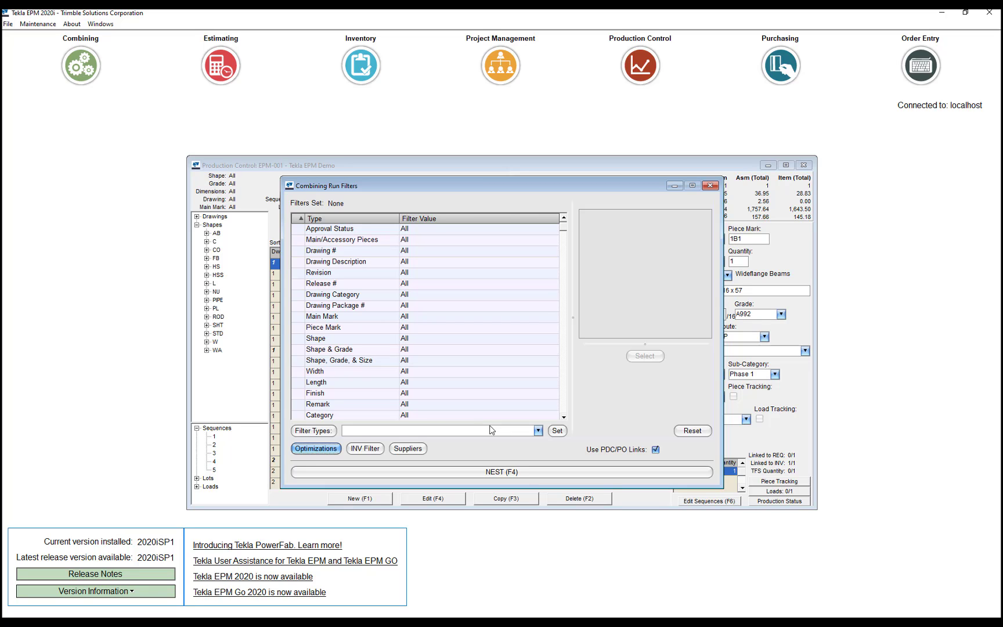
Limit the Shape/Grade/Size filter to PL A36 3/8 x plates only.
double_click(388, 360)
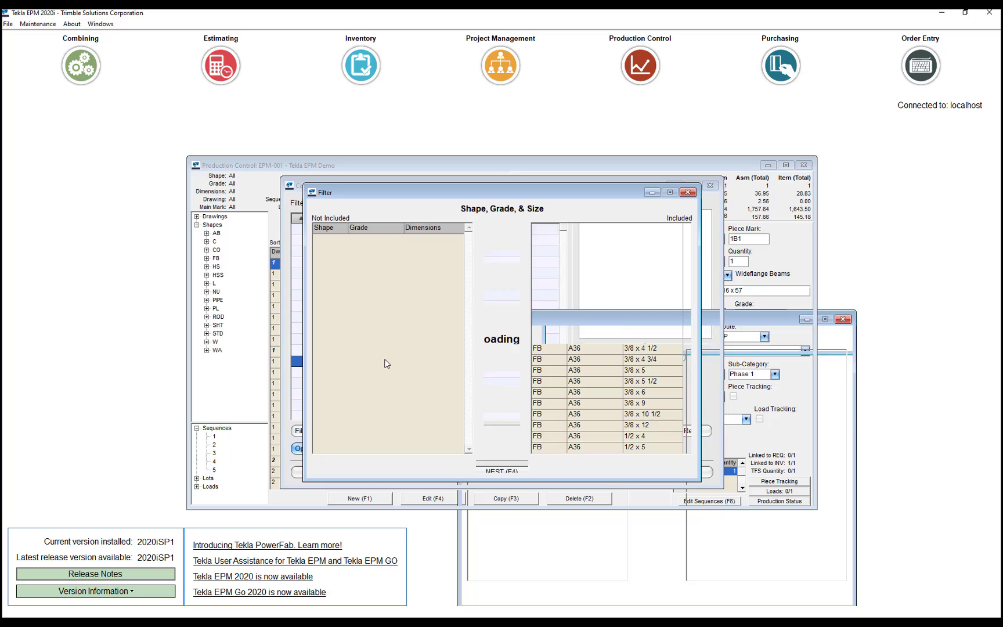
click(511, 377)
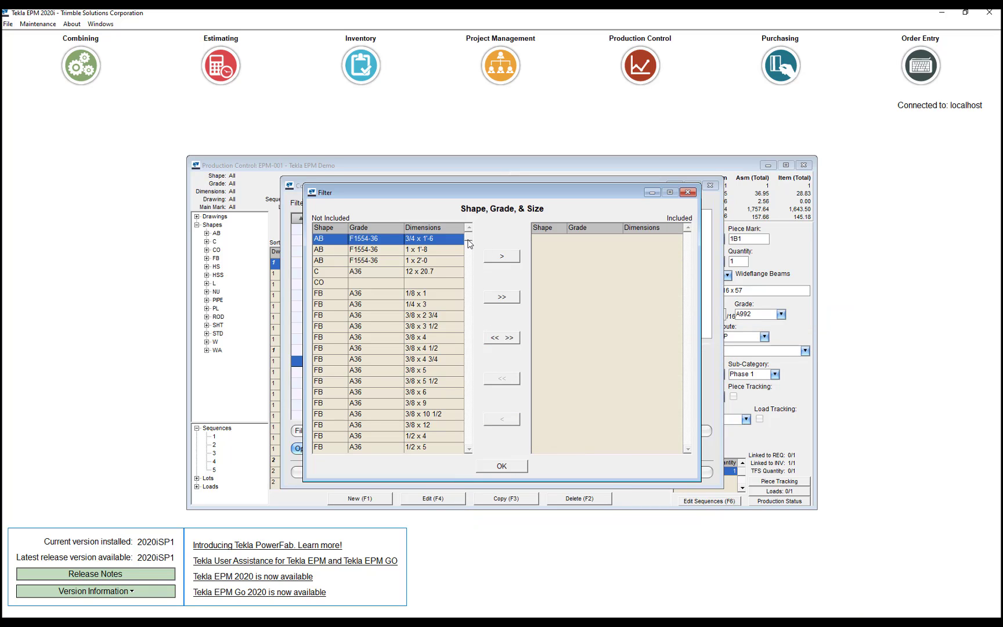
drag(469, 240, 470, 314)
double_click(425, 363)
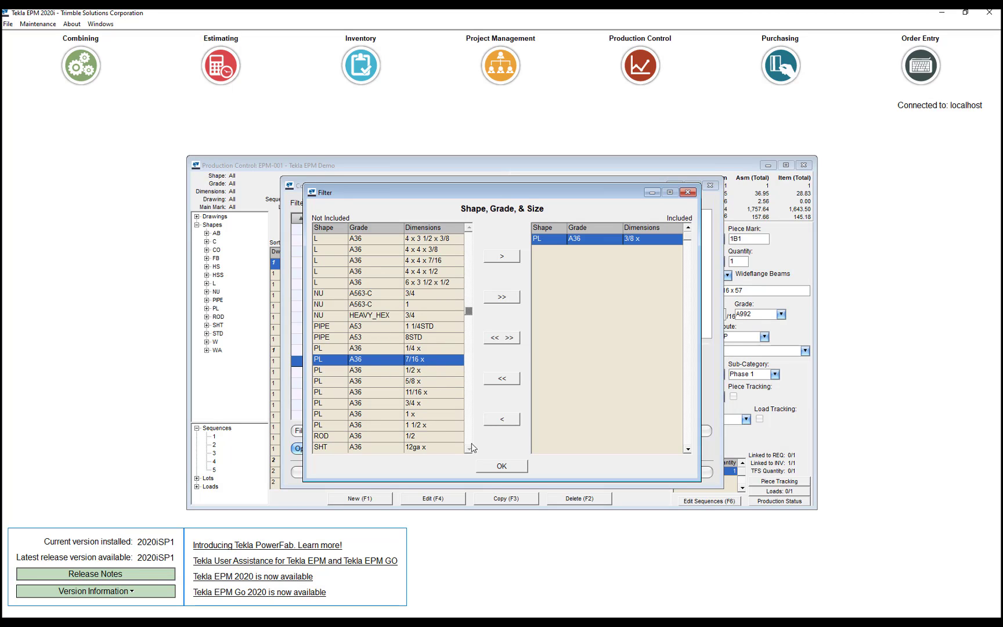
click(500, 466)
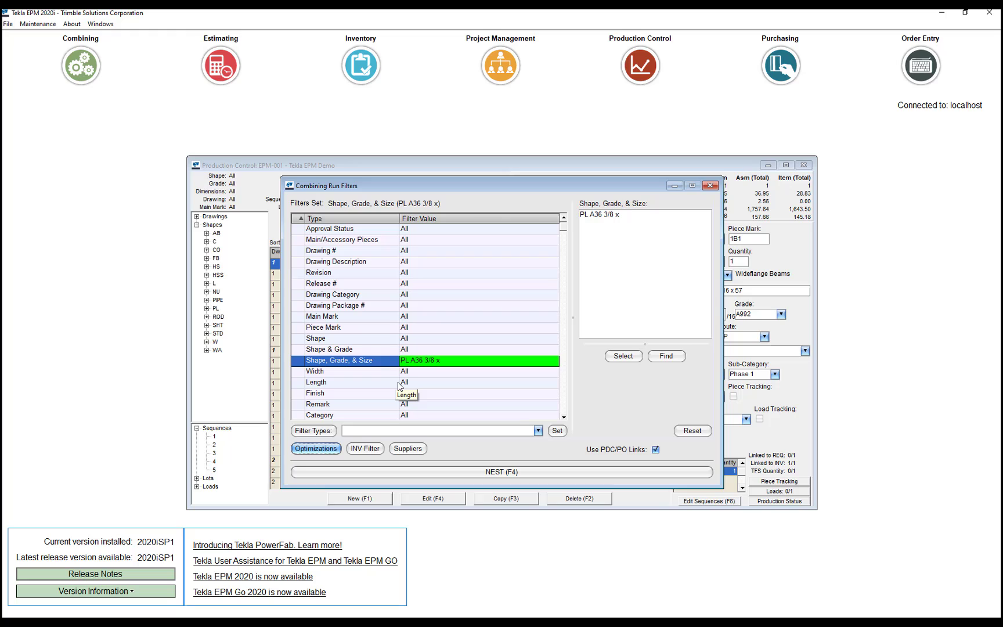
Limit the width and length filters to 1'-0 and under.
double_click(400, 375)
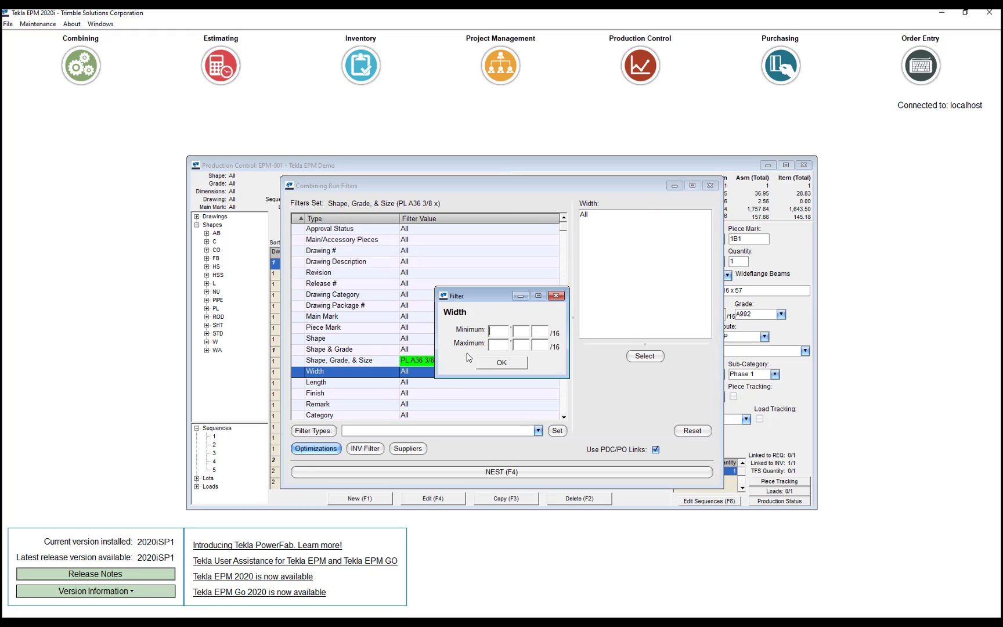
click(493, 346)
text(1)
click(500, 363)
double_click(414, 385)
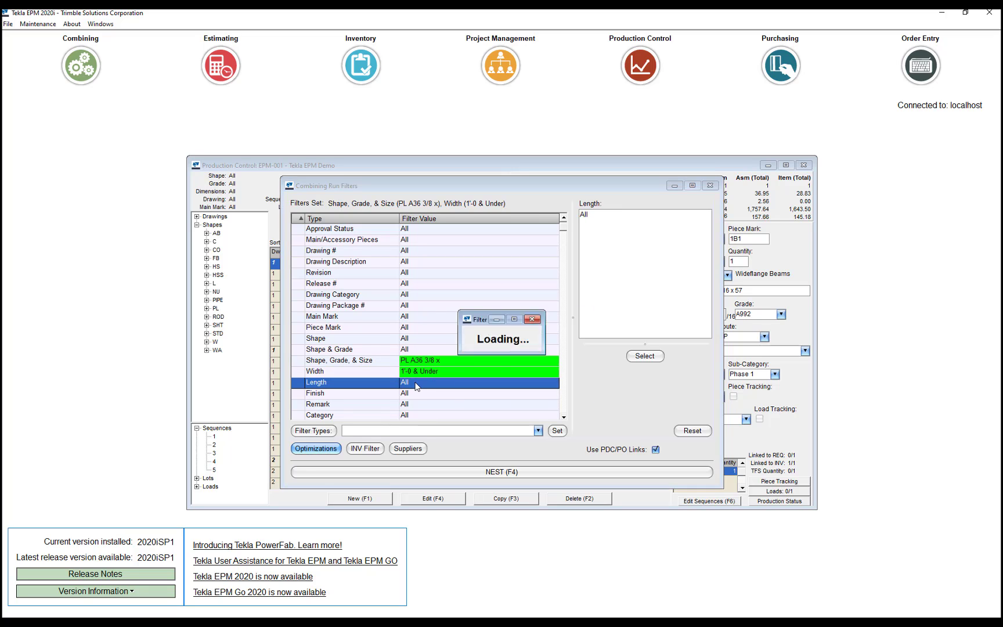
click(499, 343)
click(500, 363)
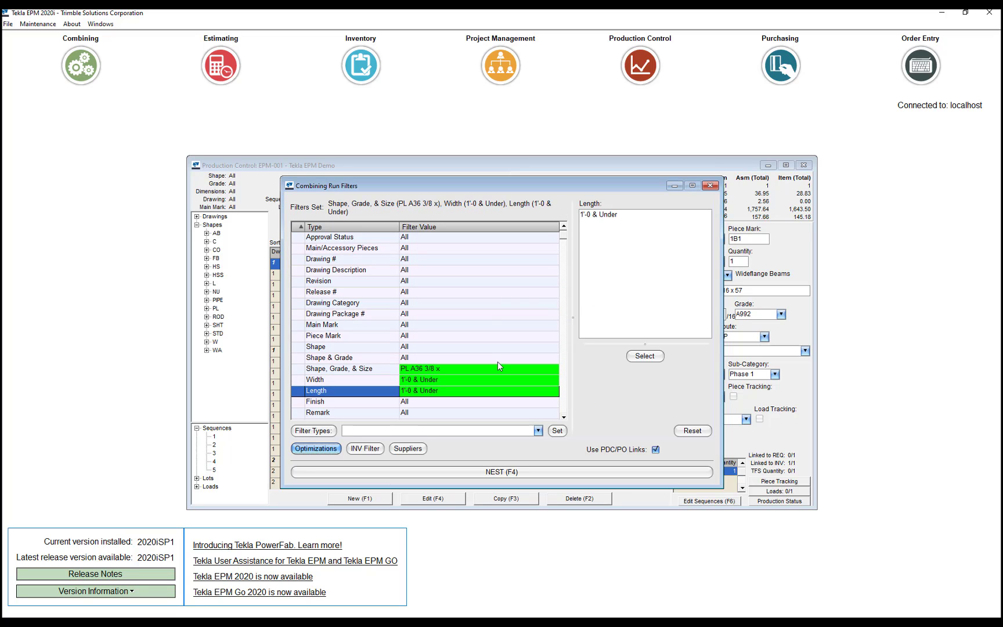
Include only piece marks p79–p84, p100 and p101, then run the nest.
click(421, 340)
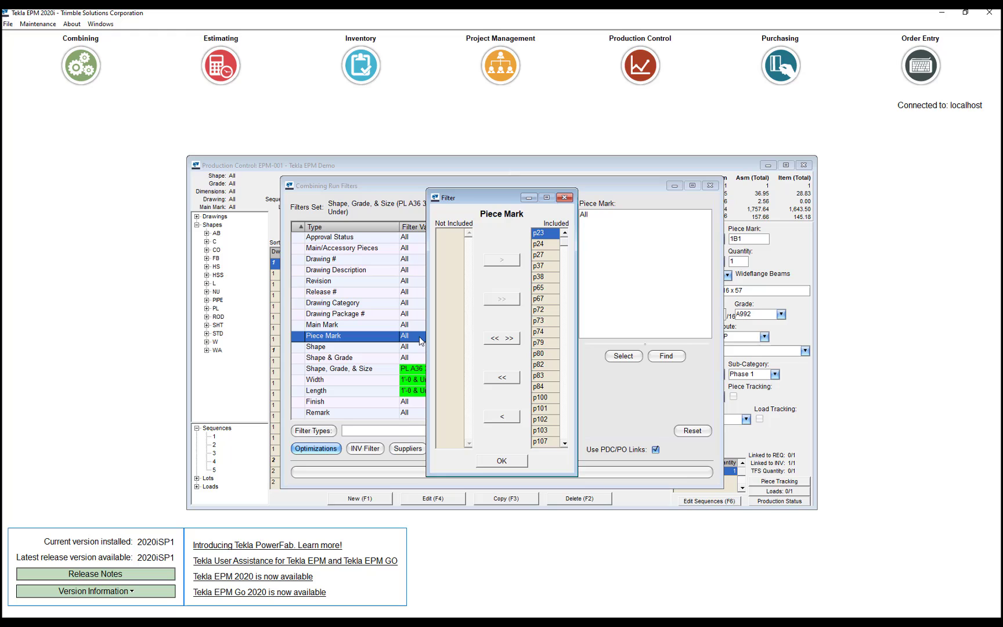
click(502, 378)
drag(470, 245, 470, 304)
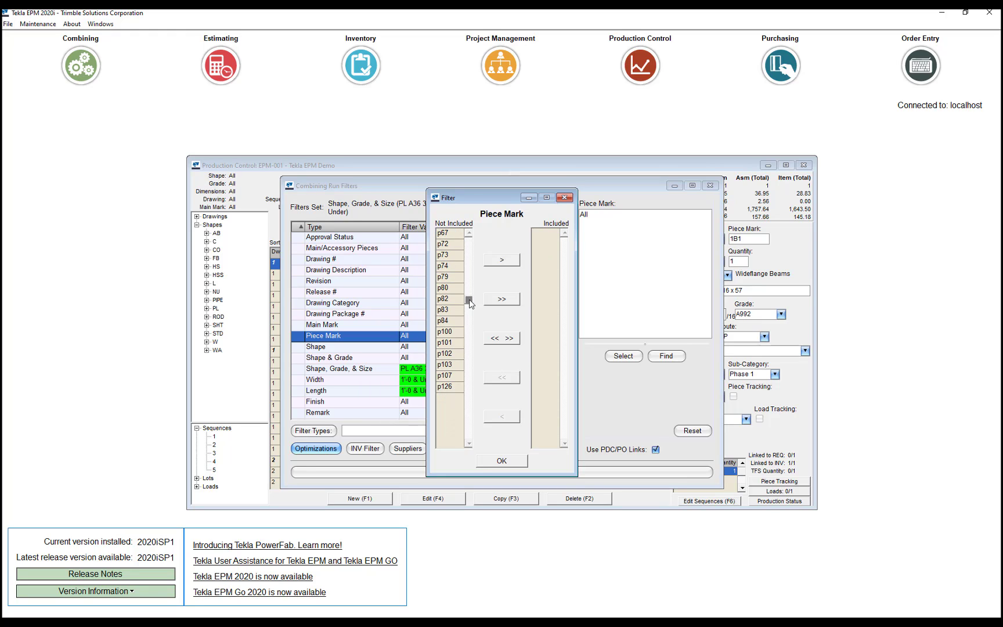
double_click(452, 277)
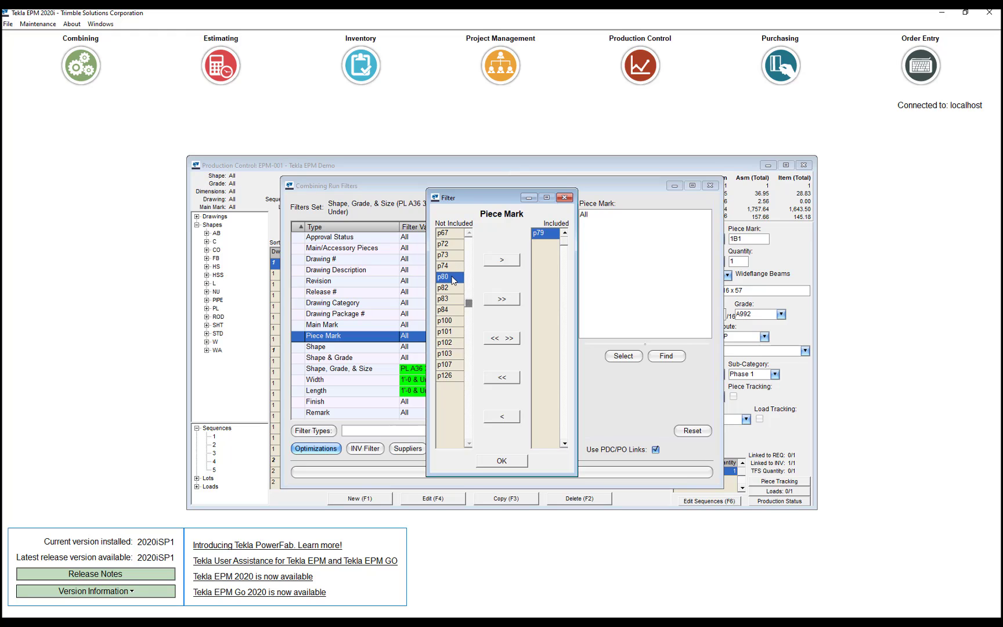
double_click(453, 278)
double_click(453, 277)
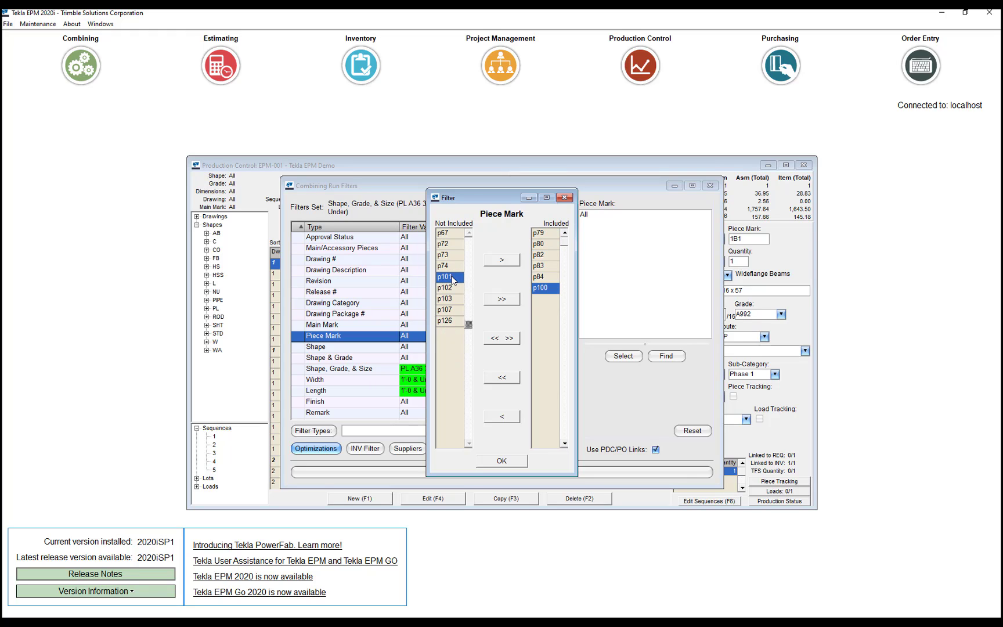
double_click(453, 278)
click(517, 462)
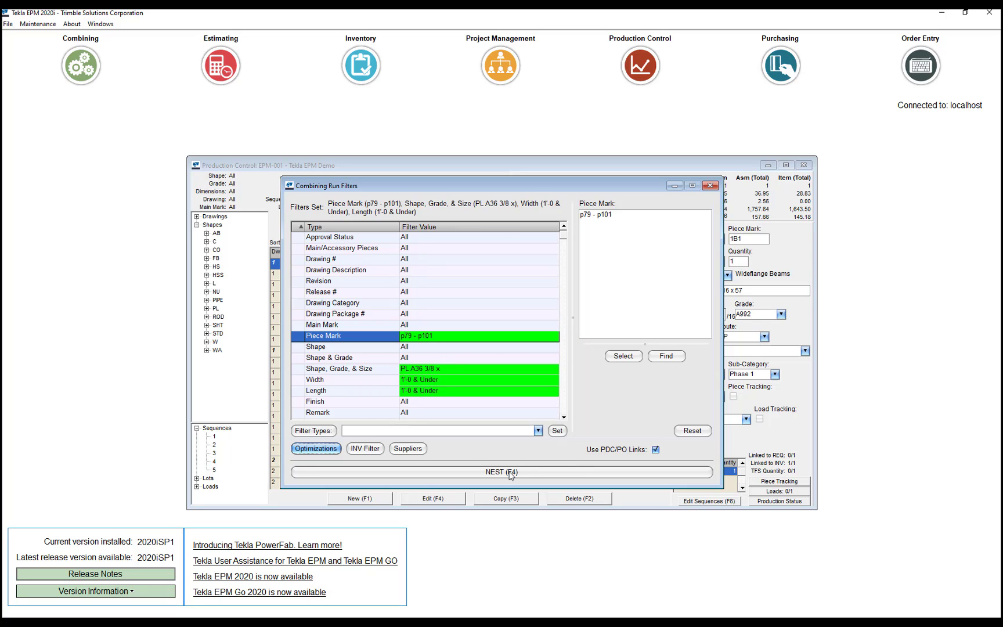
click(510, 474)
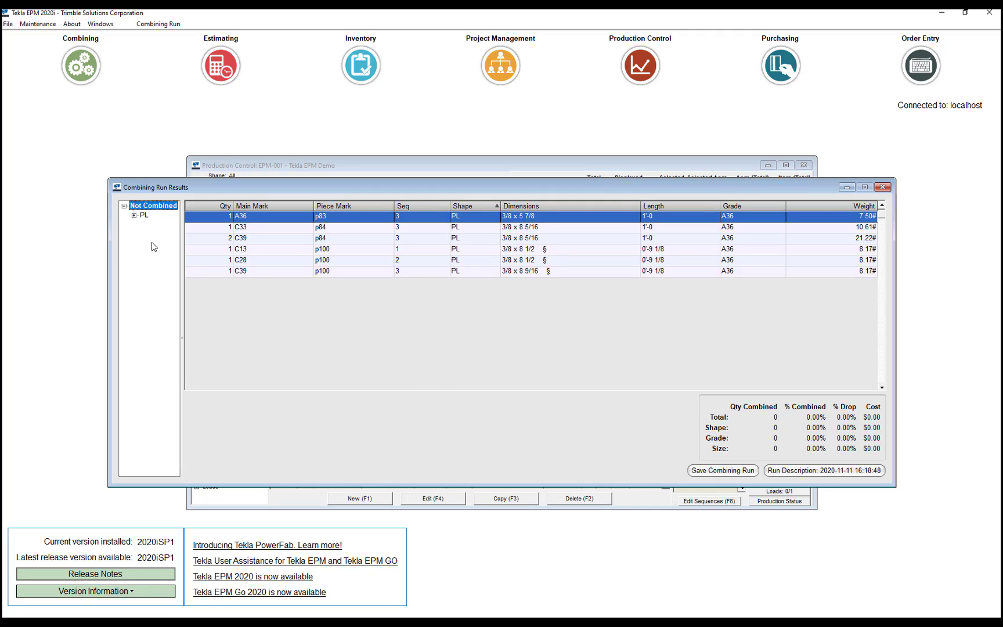
Export the six plate parts to SigmaNest with due date 11/12/2020 and priority 10.
click(174, 24)
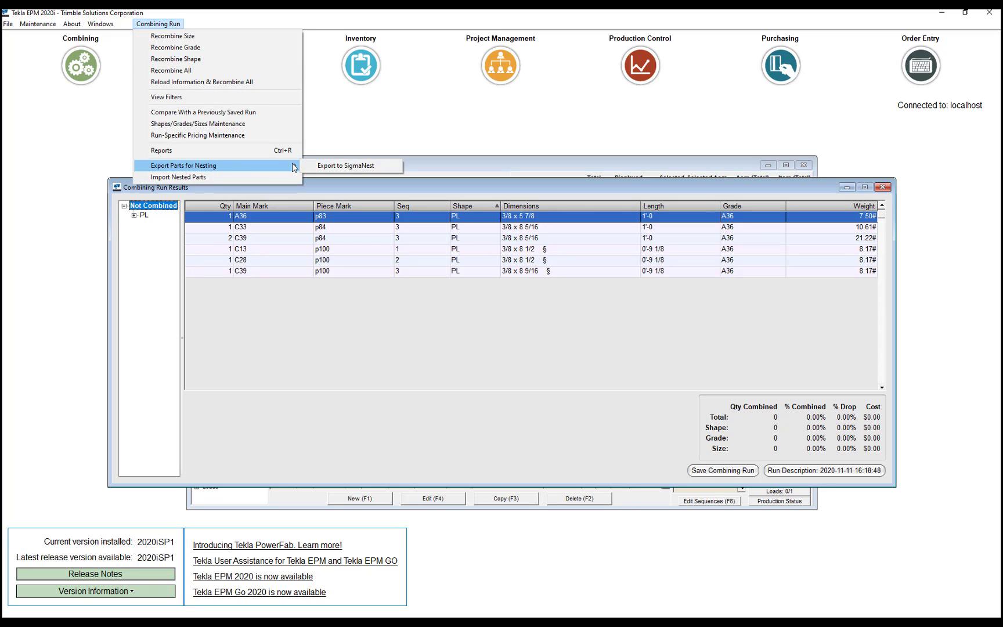
click(343, 166)
text(c)
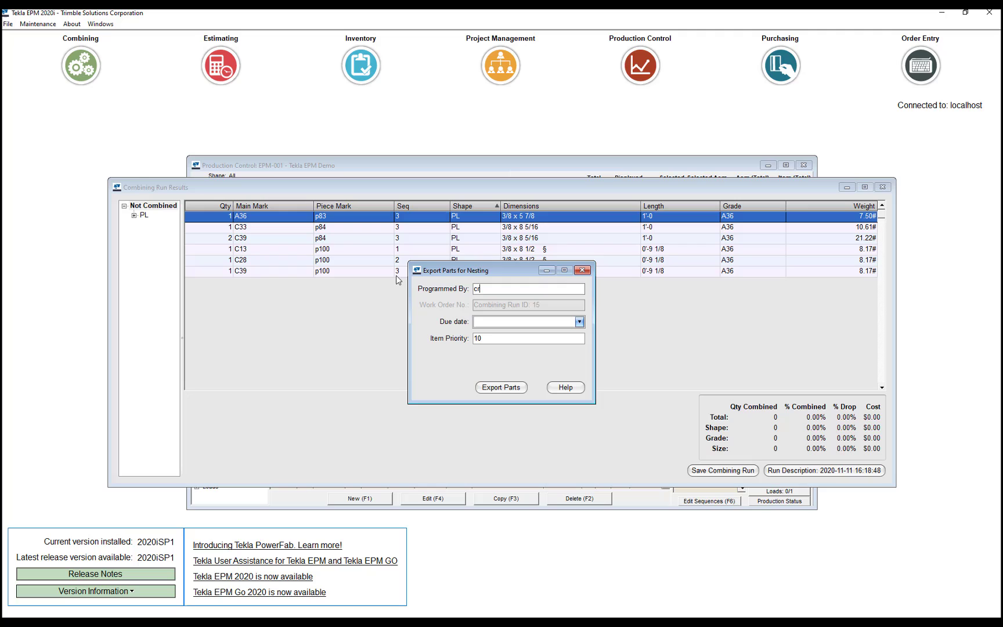
text(r)
click(579, 323)
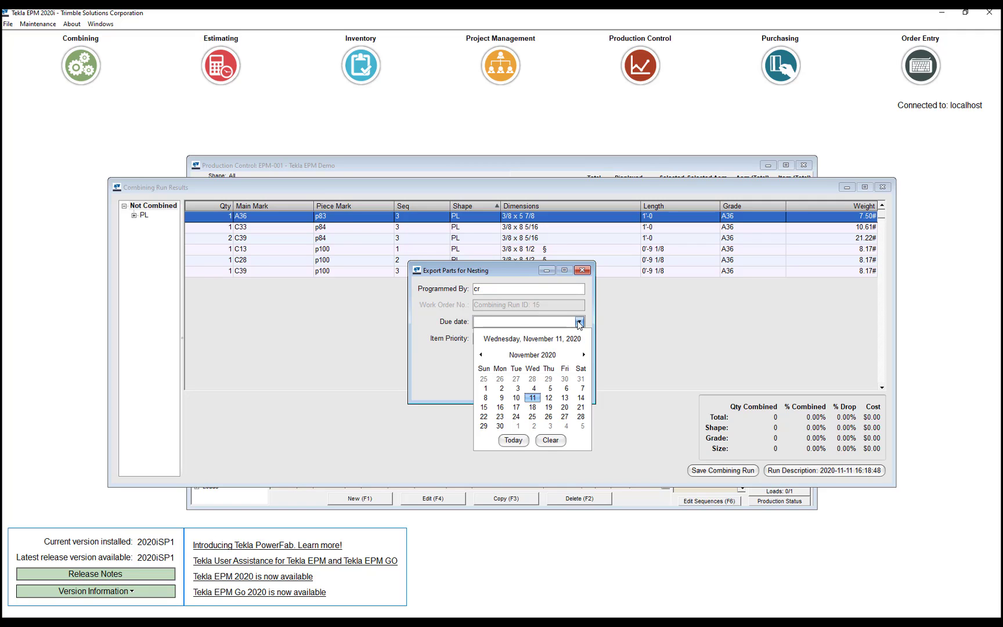
click(548, 398)
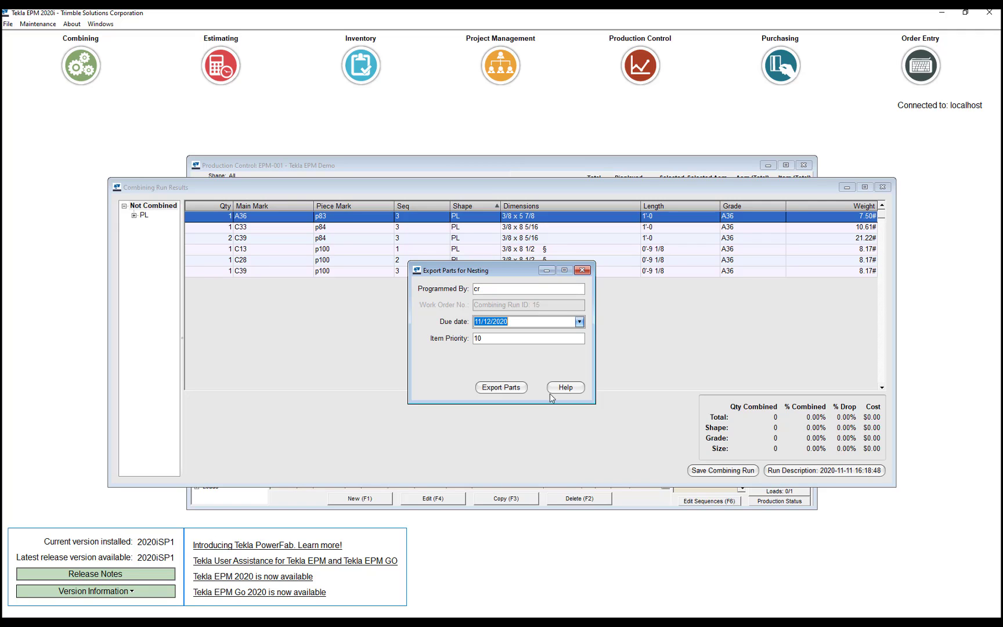
click(503, 388)
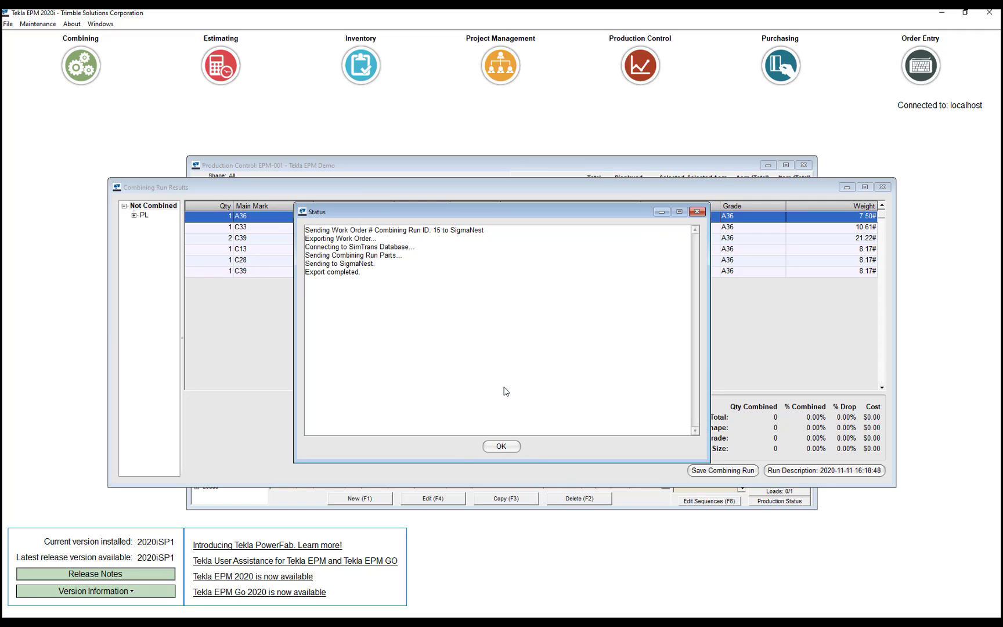
click(500, 446)
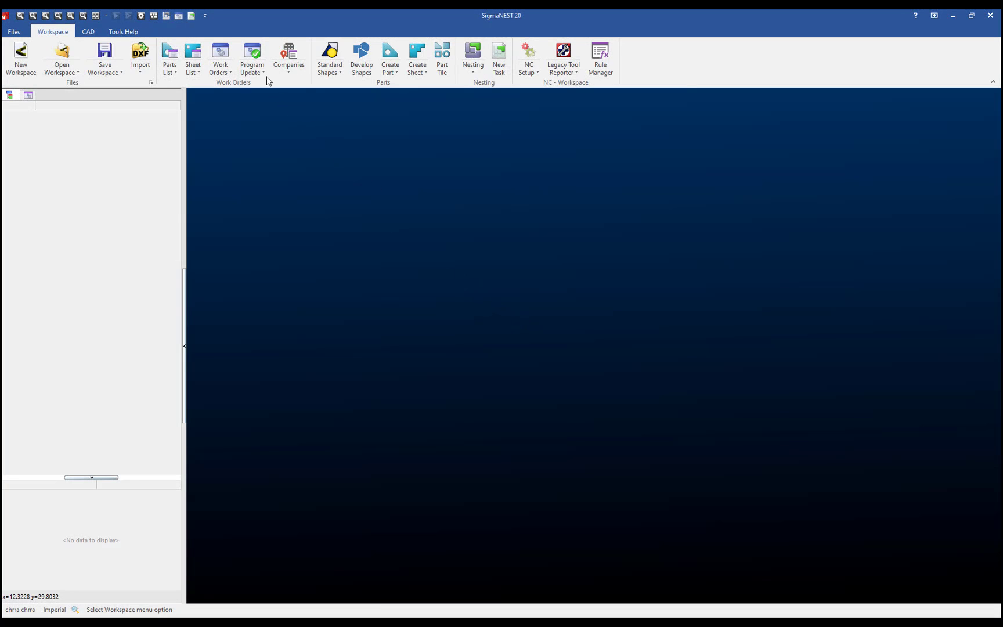
Load work order Combining Run ID: 15 from the Work Order List and show the nesting task list.
click(220, 58)
click(238, 84)
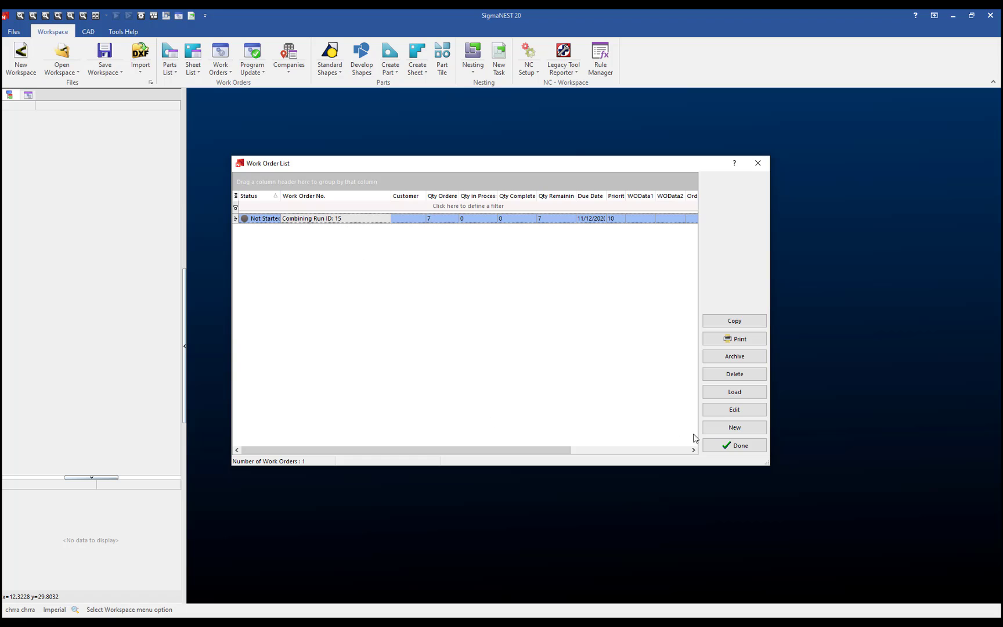
click(733, 396)
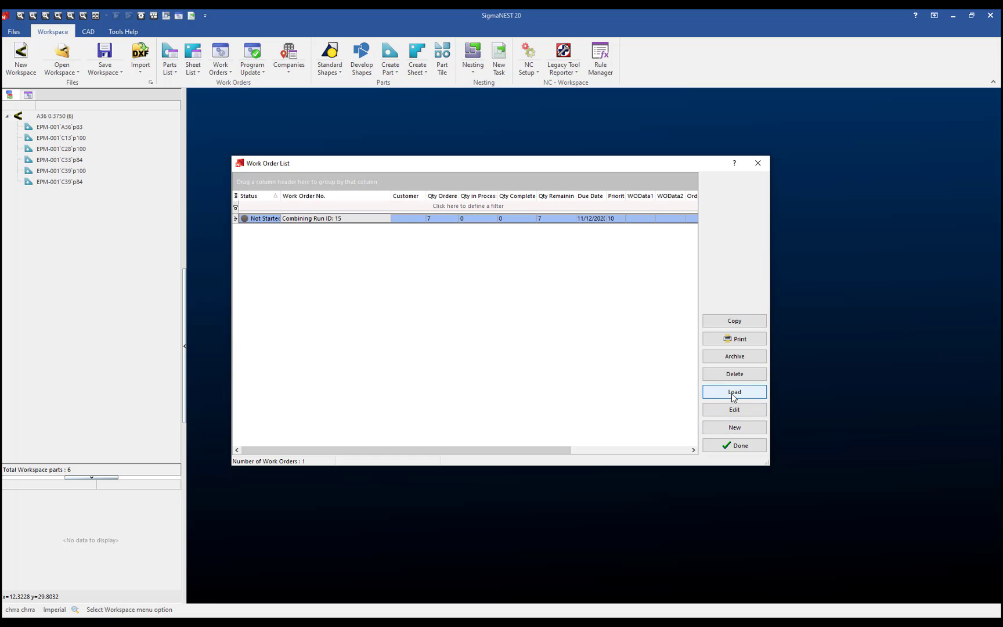
click(742, 446)
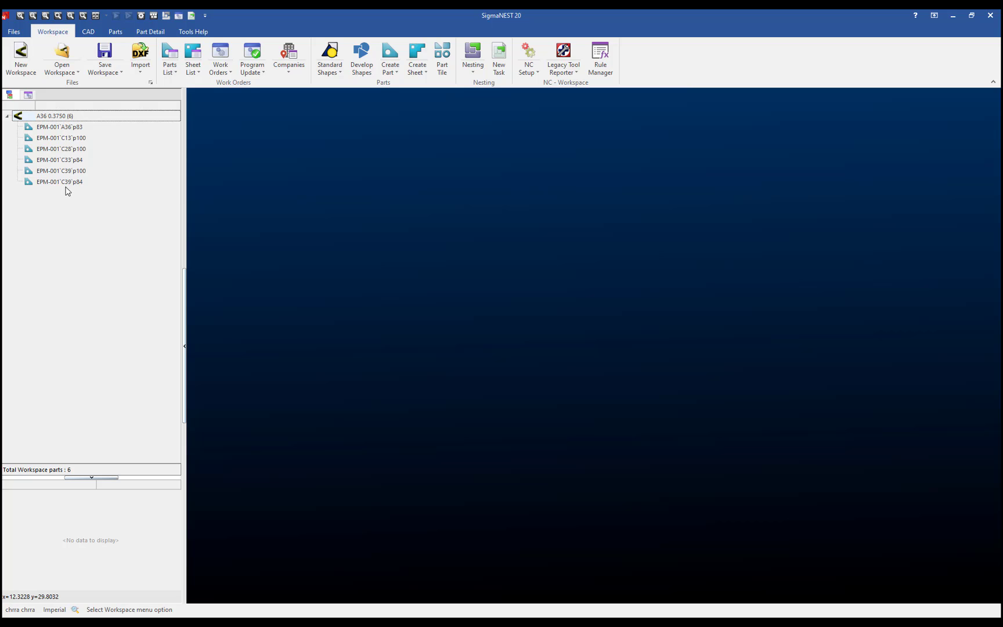
click(475, 69)
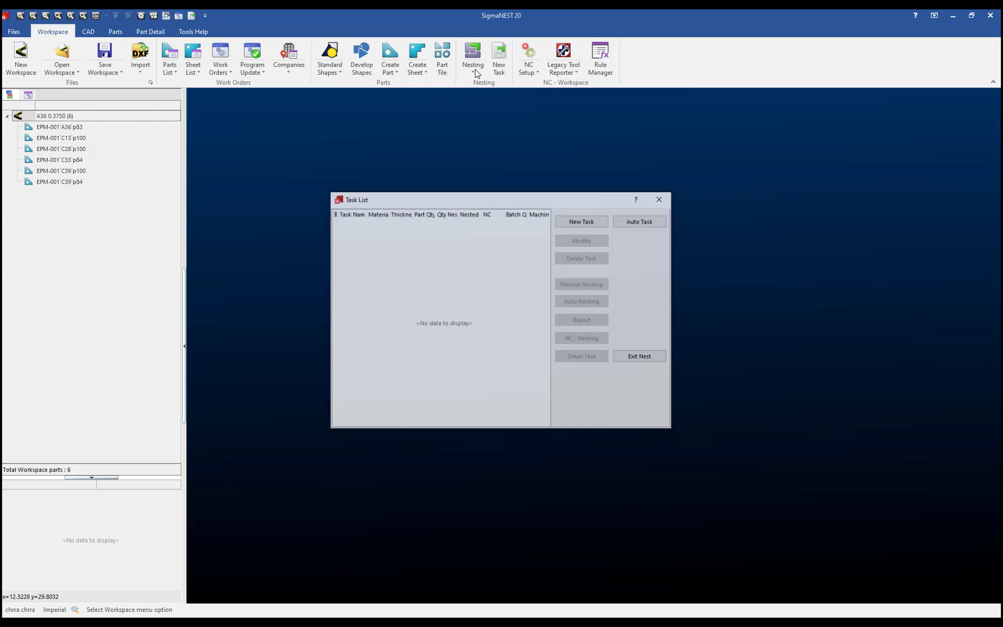
Create task T89 containing all six A36 0.375 plate parts.
click(572, 223)
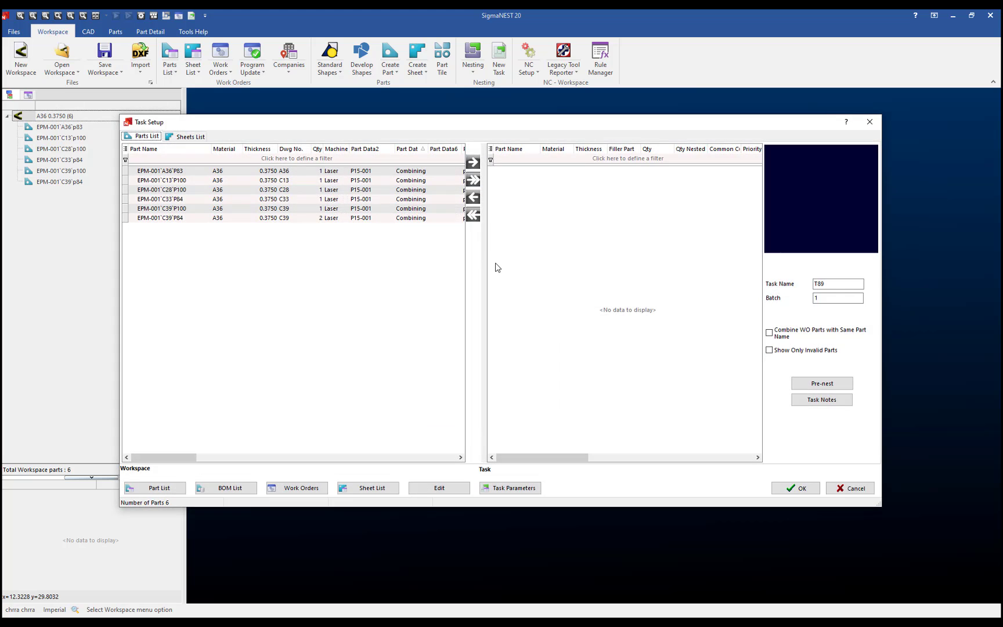
click(187, 137)
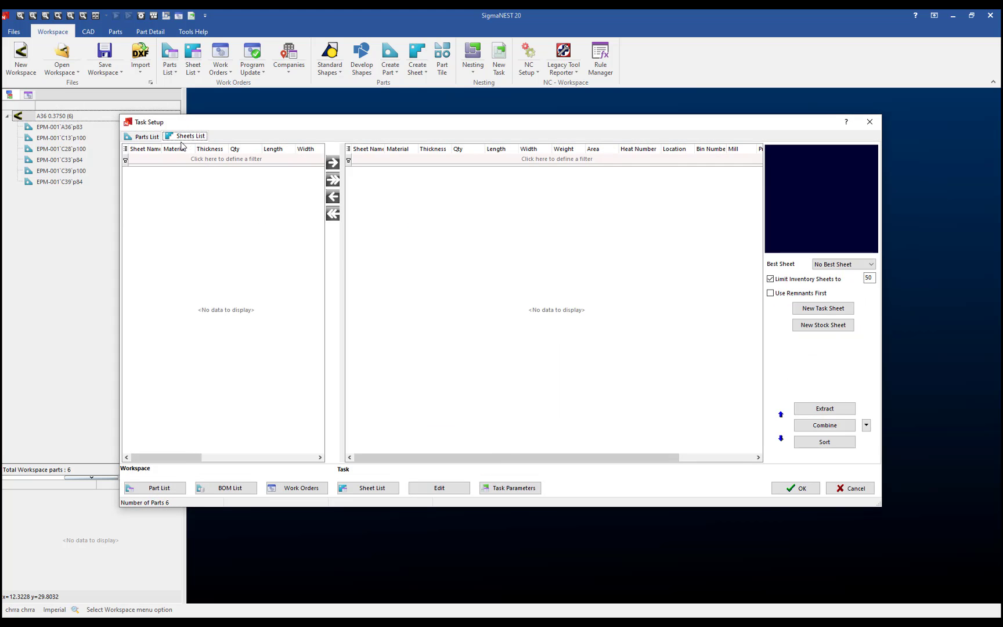
click(140, 138)
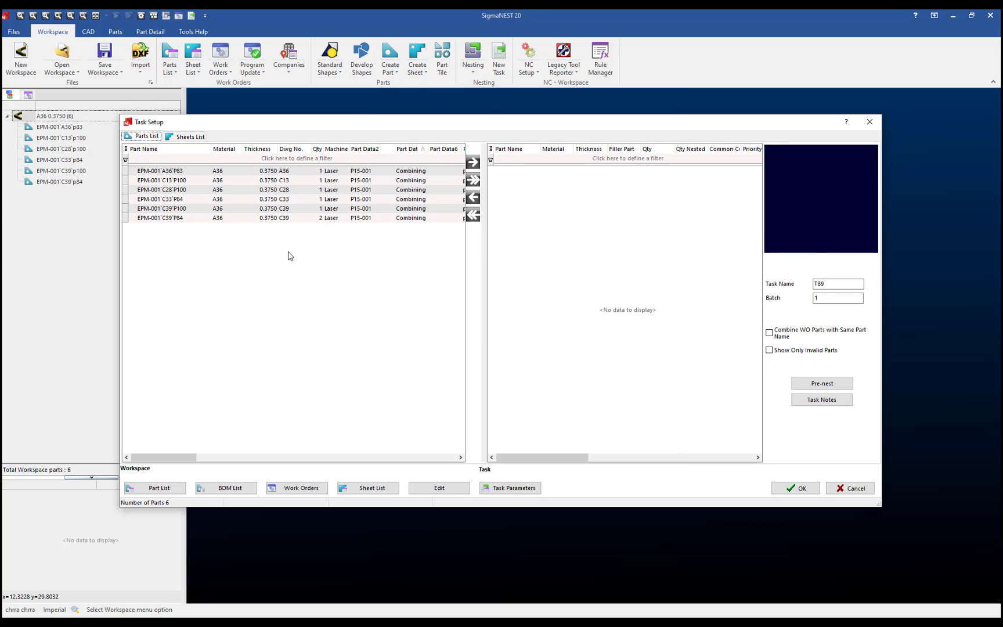
click(473, 179)
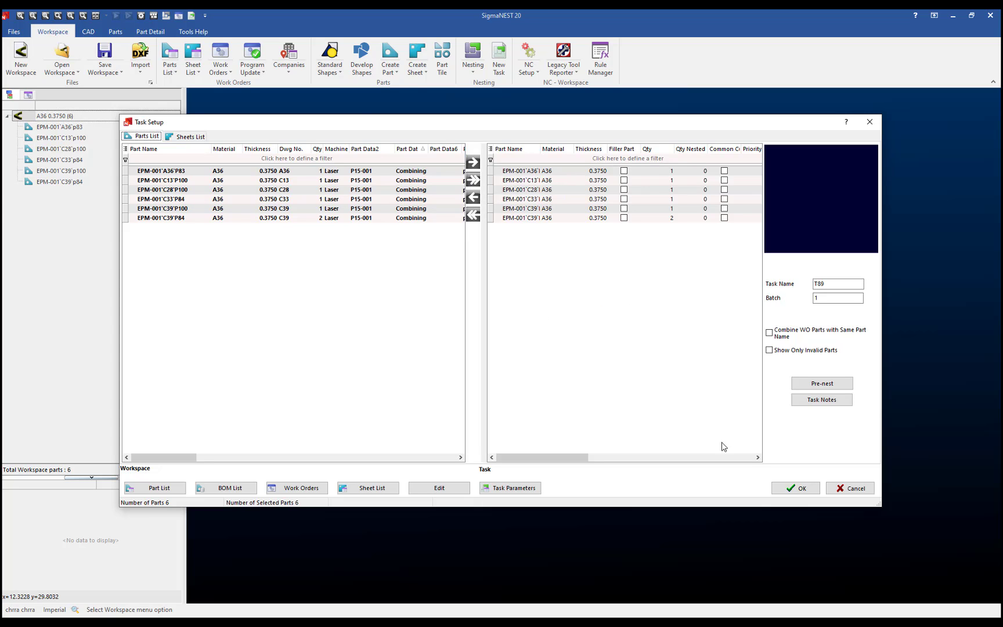
click(794, 488)
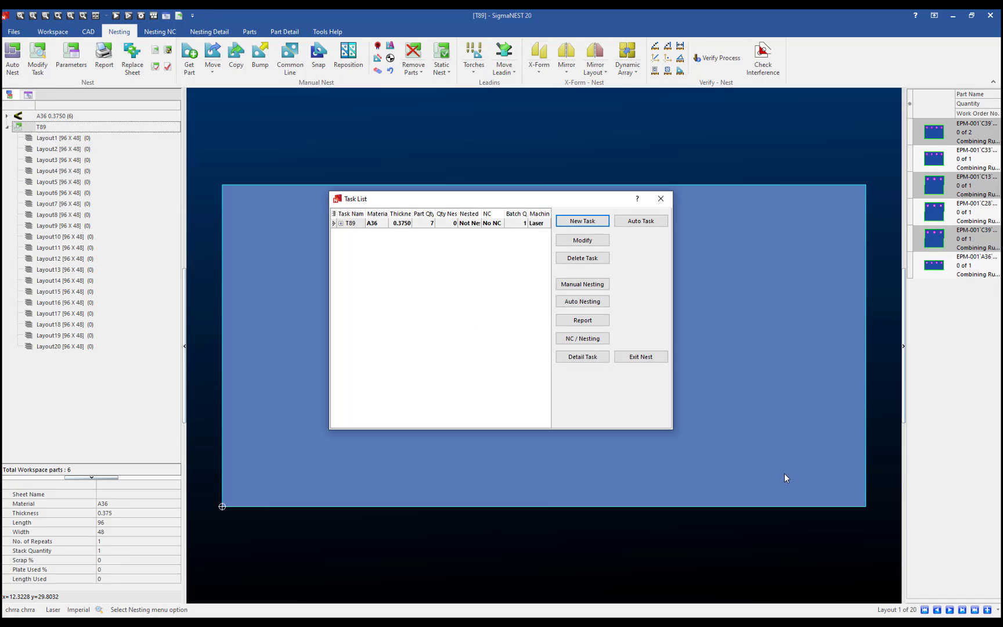
Auto-nest task T89's seven parts onto a 96 x 48 sheet.
click(582, 301)
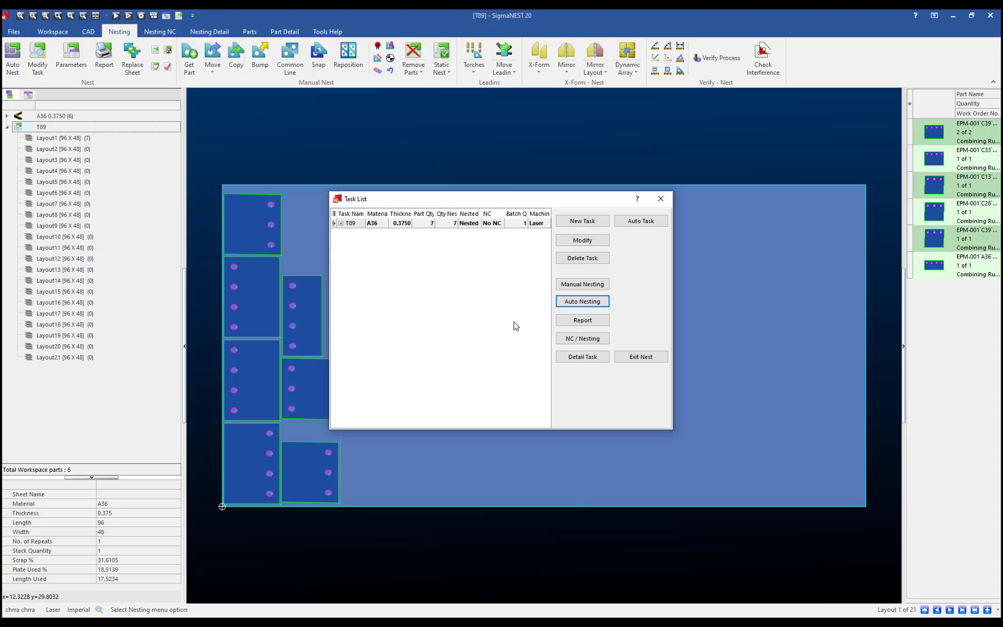
click(660, 198)
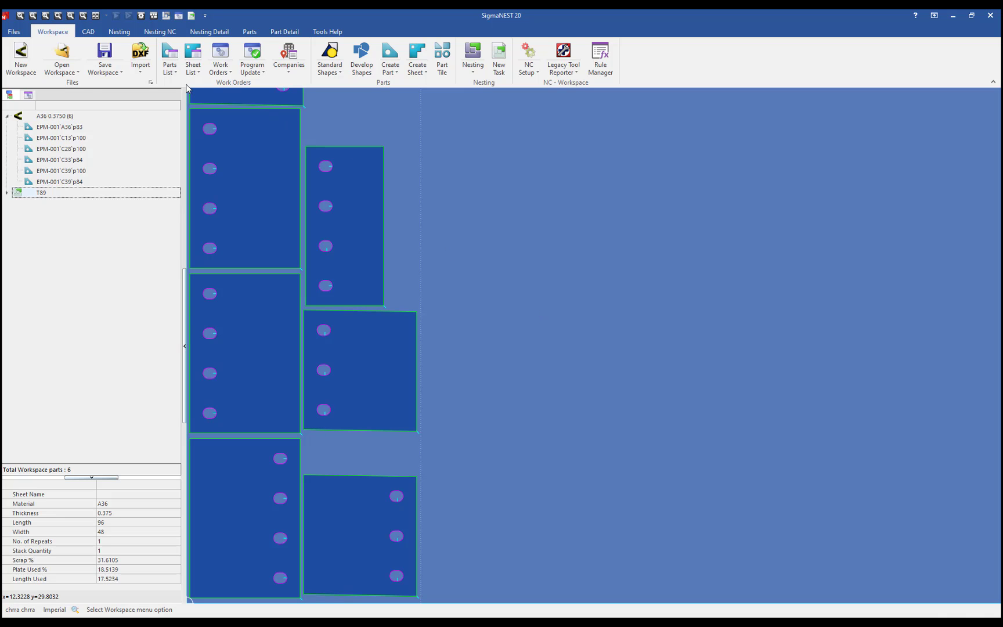
click(119, 31)
Export T89's Tekla EPM Layout Detail report as an HTML file.
click(105, 56)
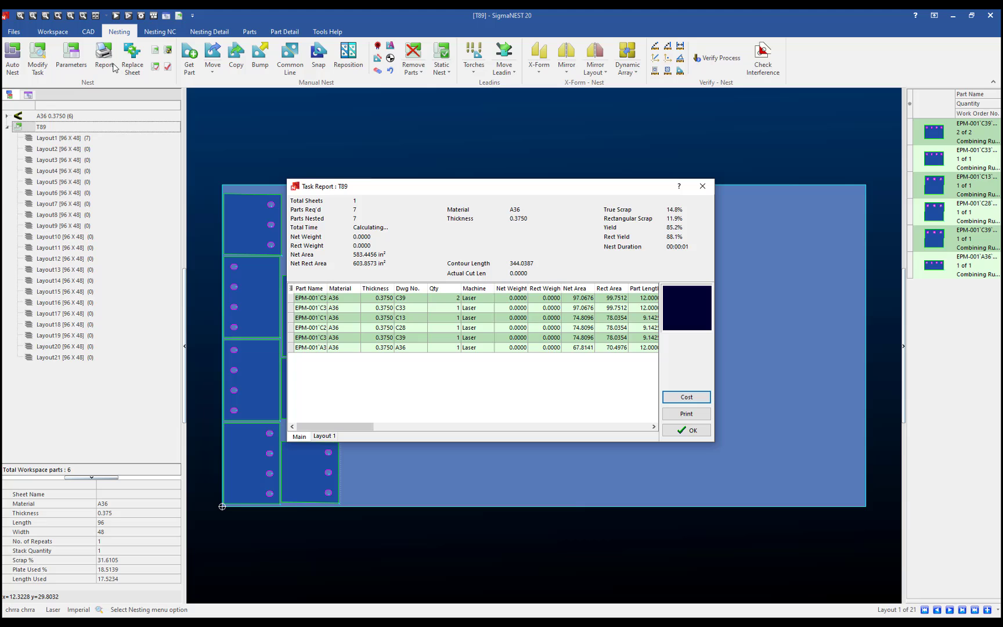
click(680, 418)
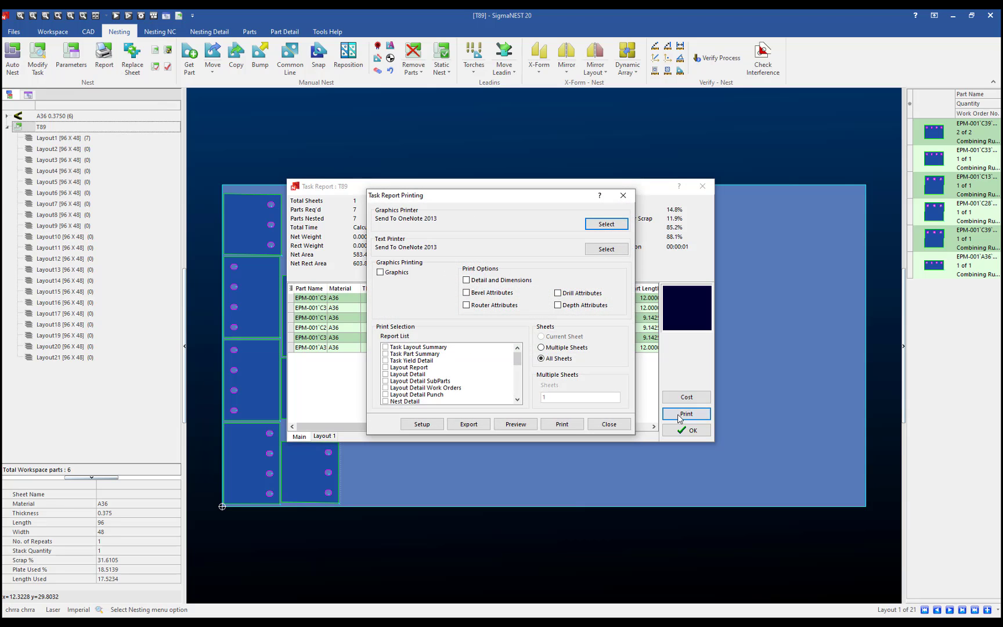
drag(523, 356, 524, 390)
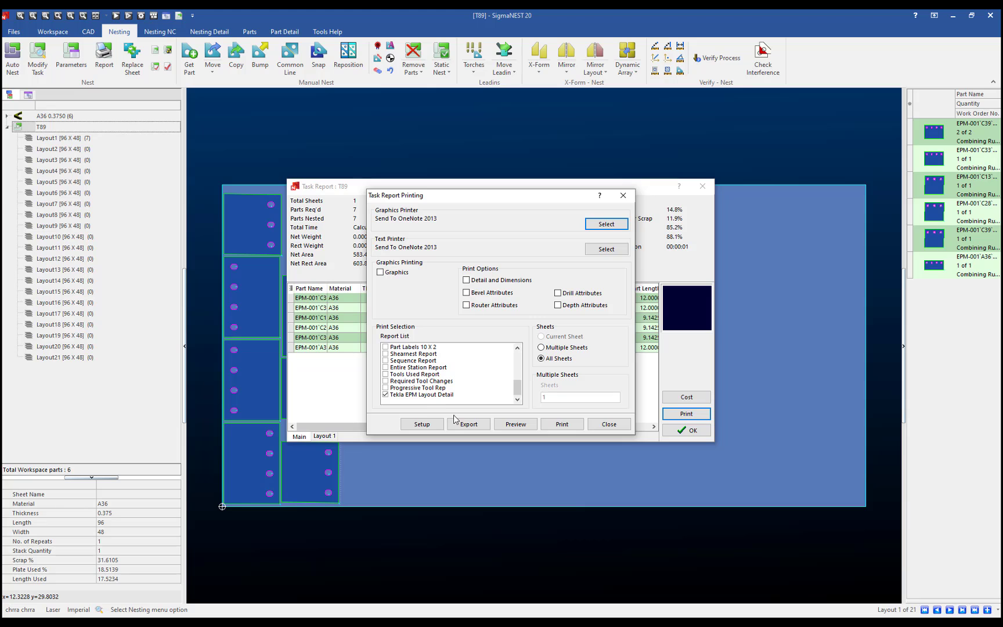
click(473, 425)
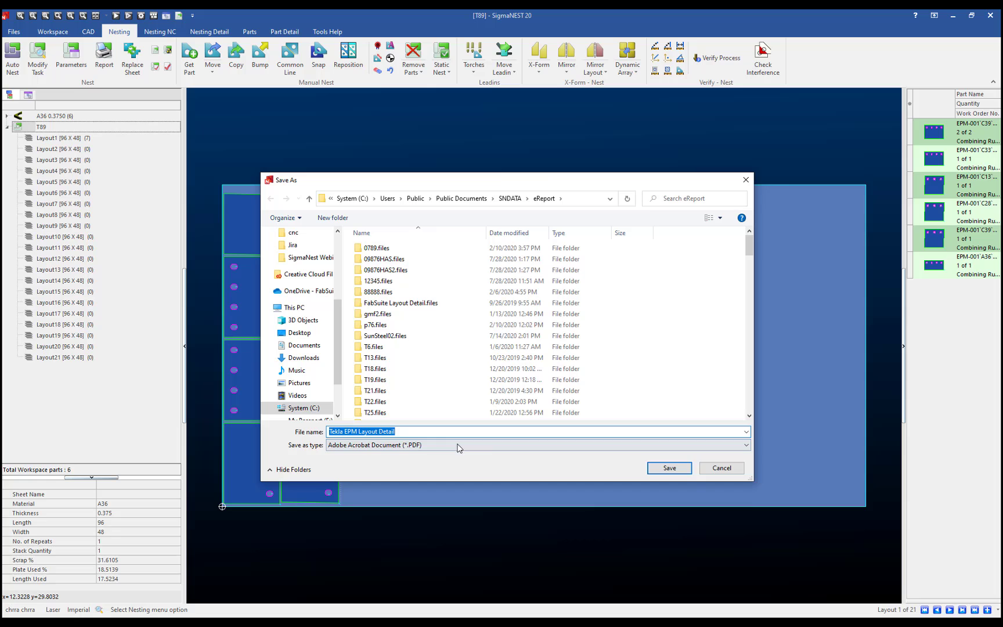
click(454, 446)
click(452, 464)
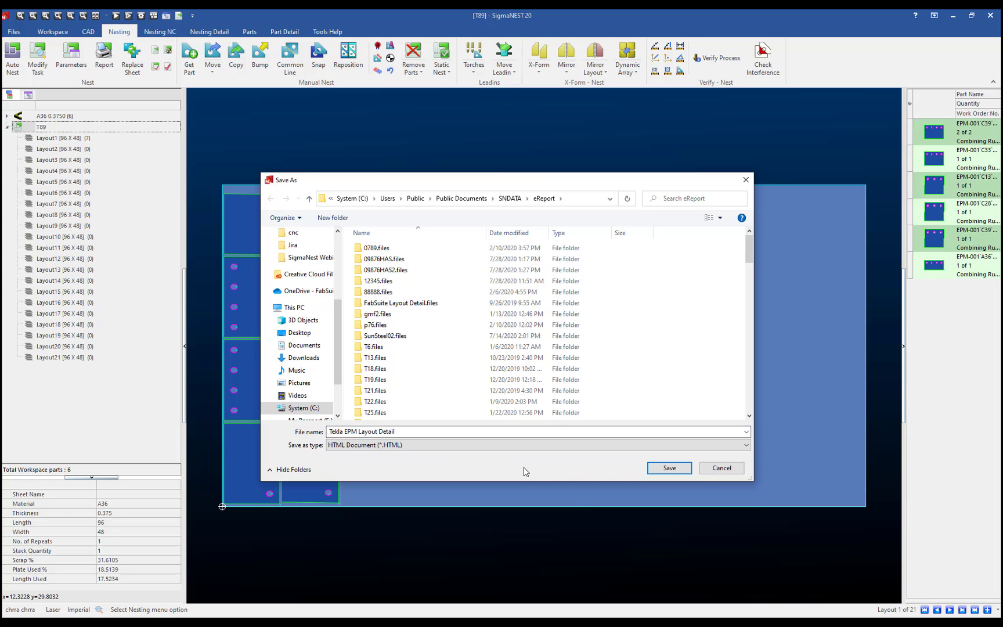
click(669, 468)
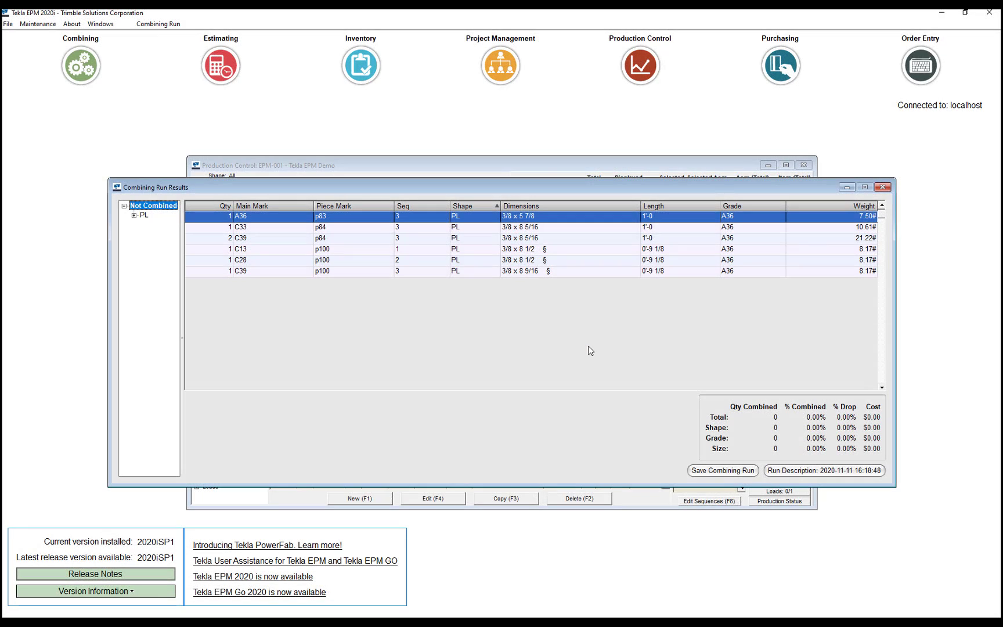
Import Tekla EPM Layout Detail.HTML as the nested parts for the combining run.
click(158, 24)
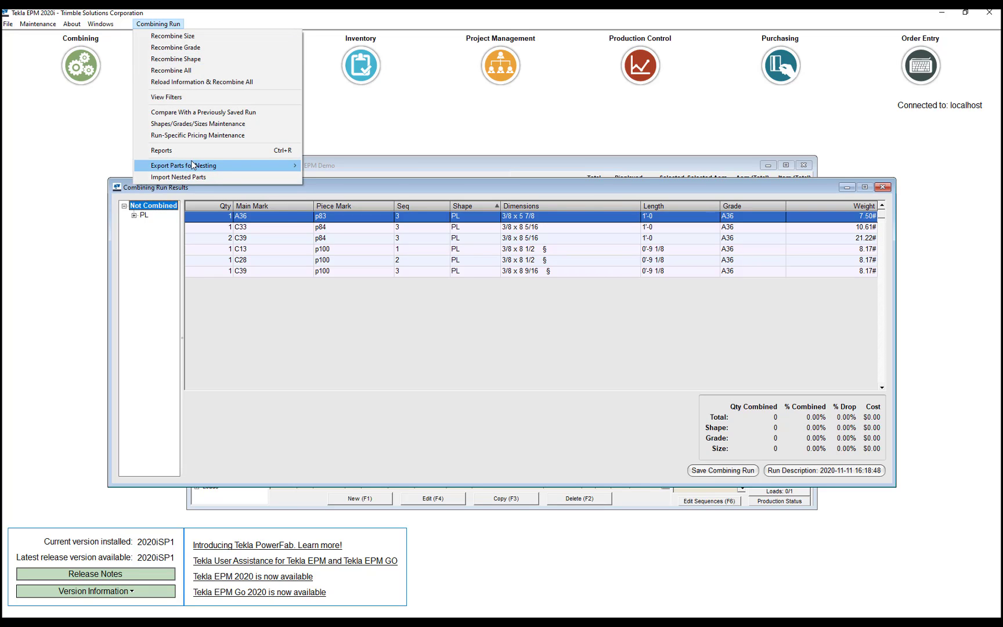
click(193, 177)
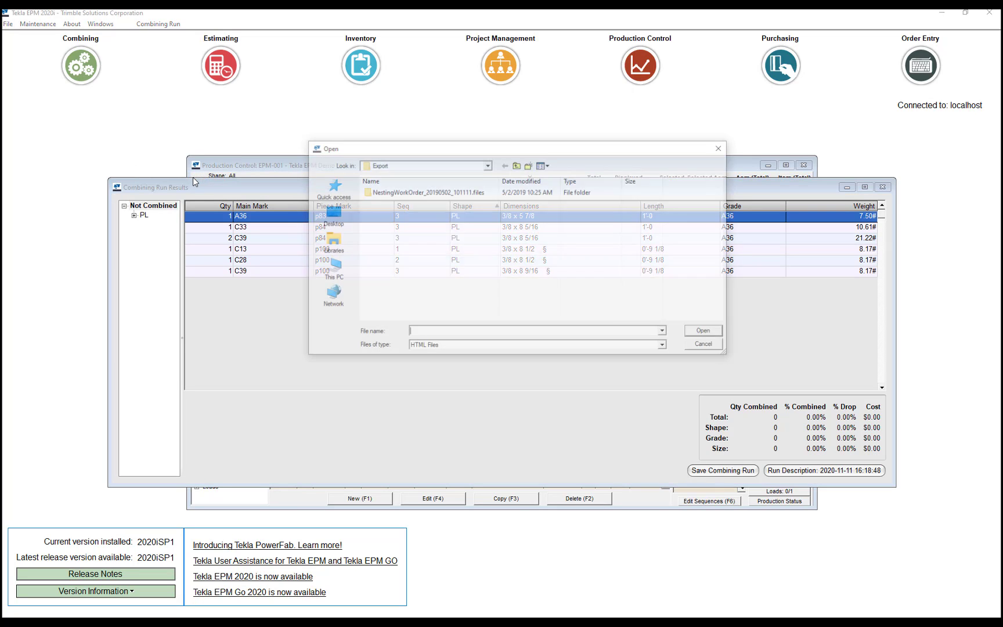
click(413, 191)
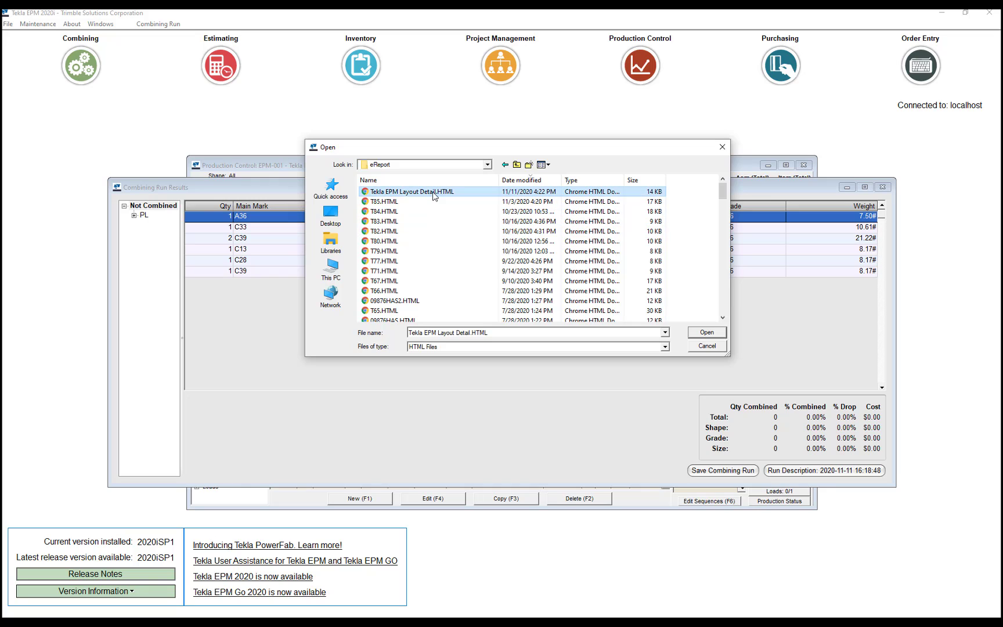
click(706, 331)
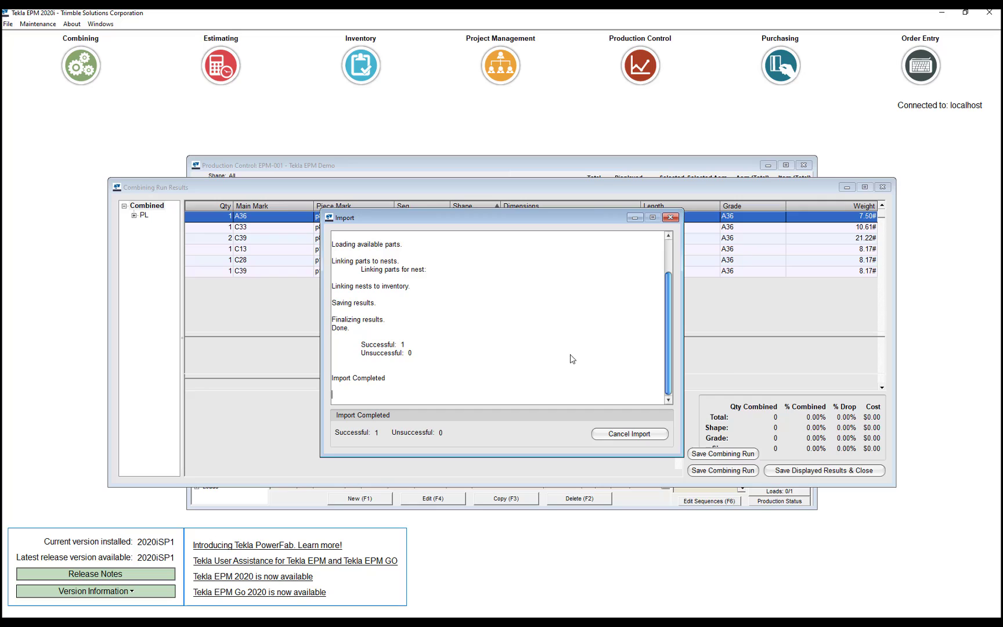
click(671, 217)
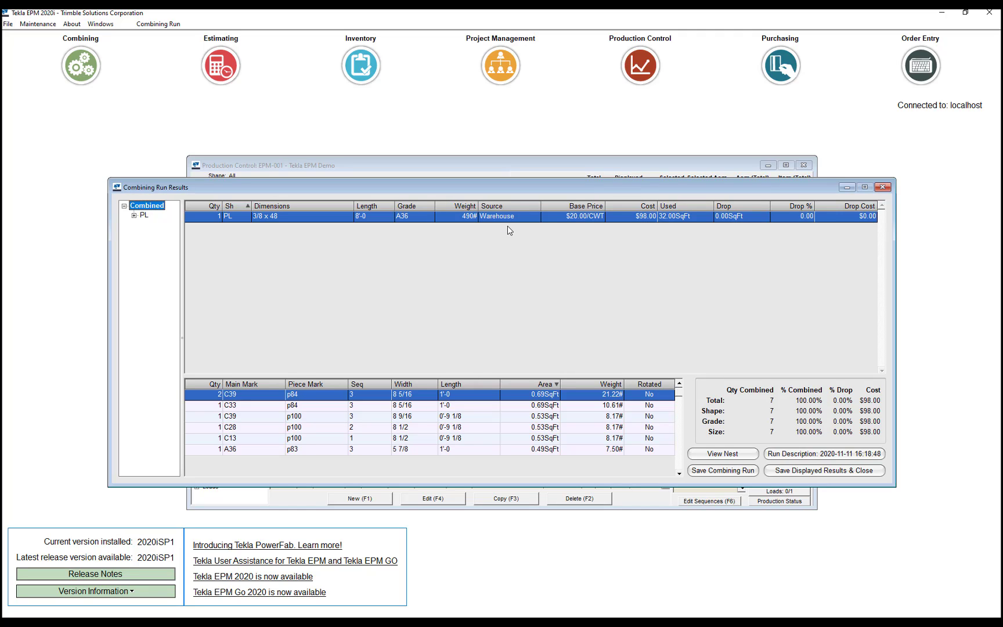
click(714, 458)
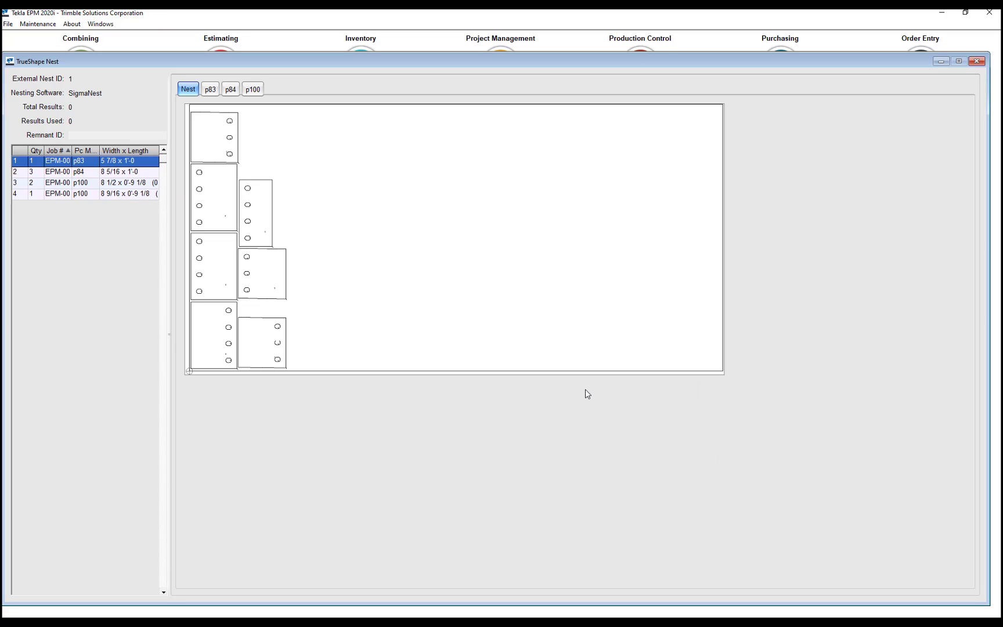
click(216, 90)
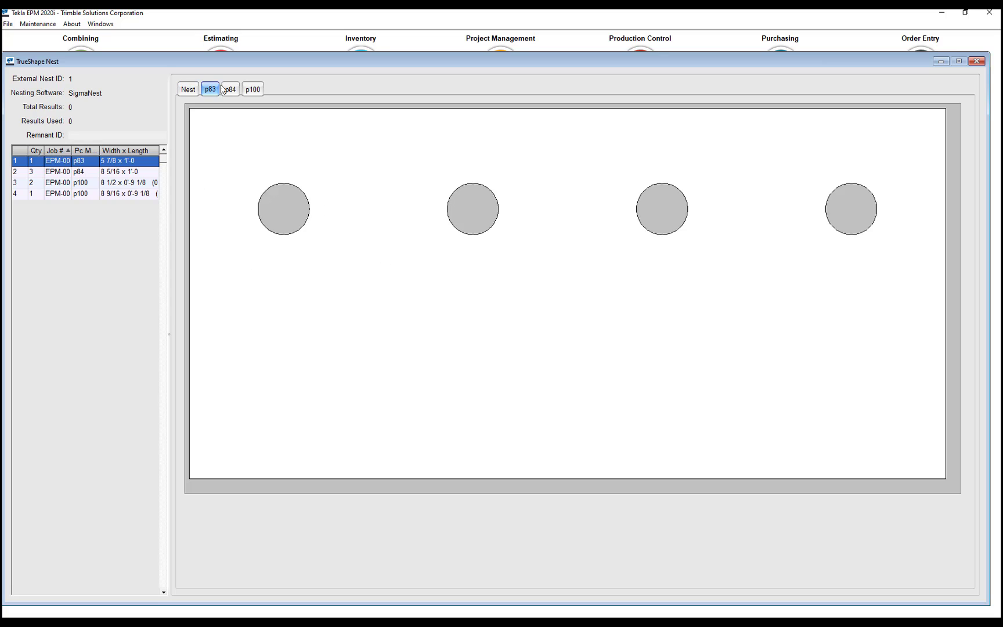
click(259, 88)
click(191, 89)
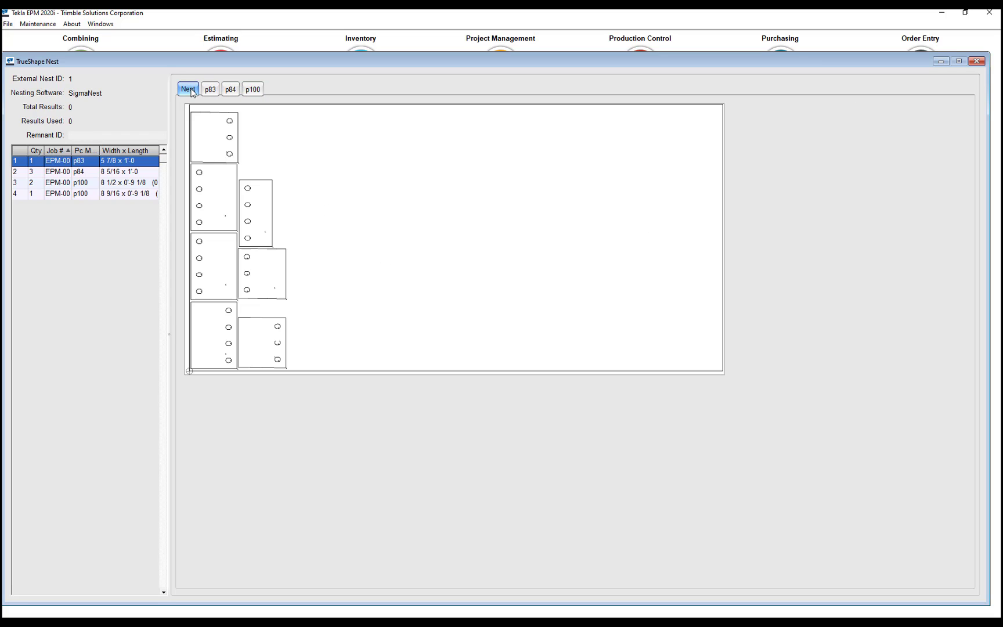
click(977, 61)
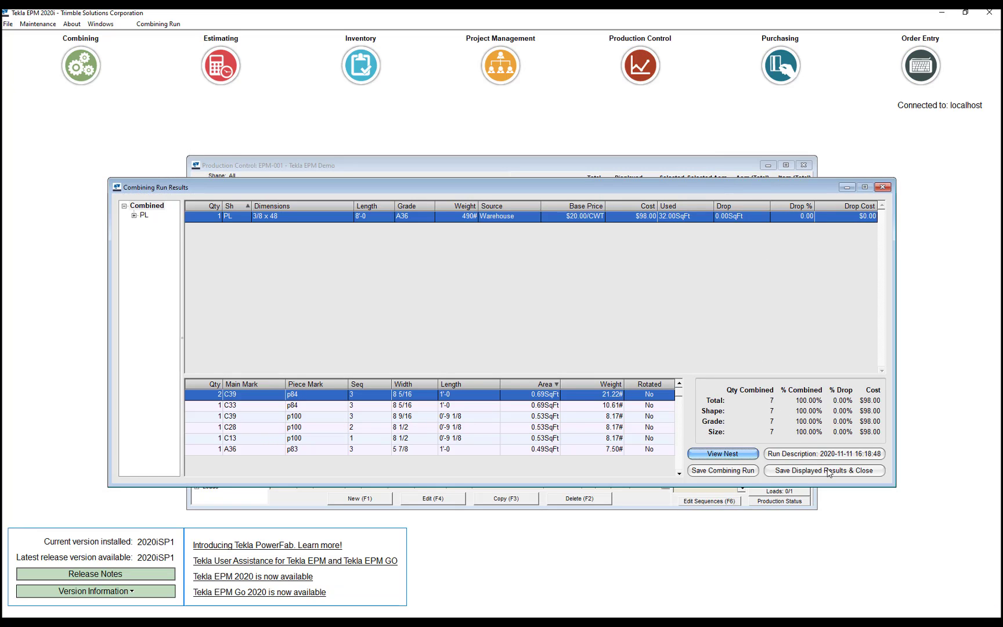
Save the displayed combining results and place the 3/8 x 48 plate on a purchase order.
click(830, 472)
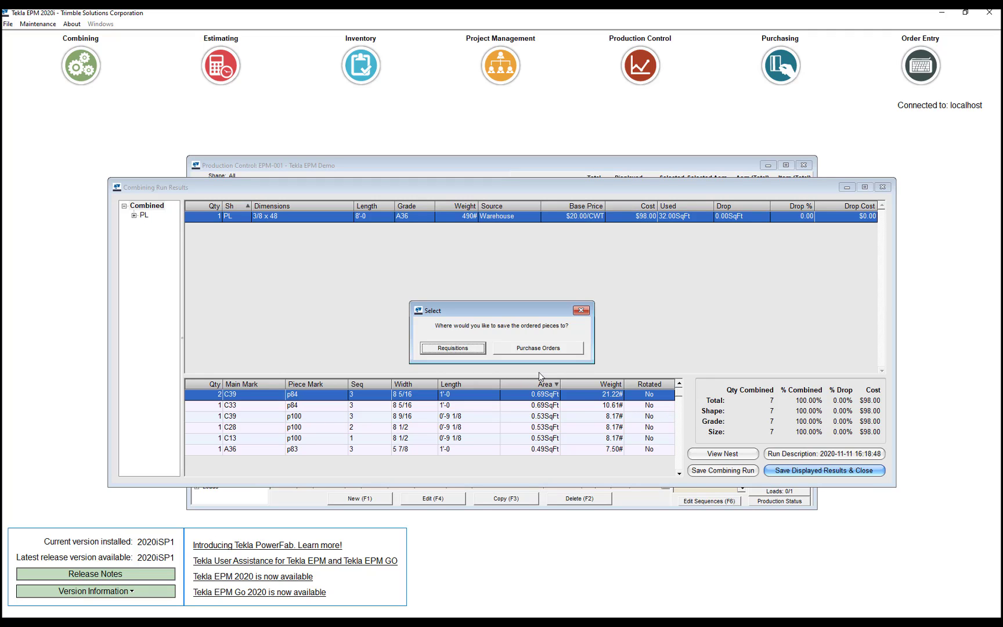
click(538, 348)
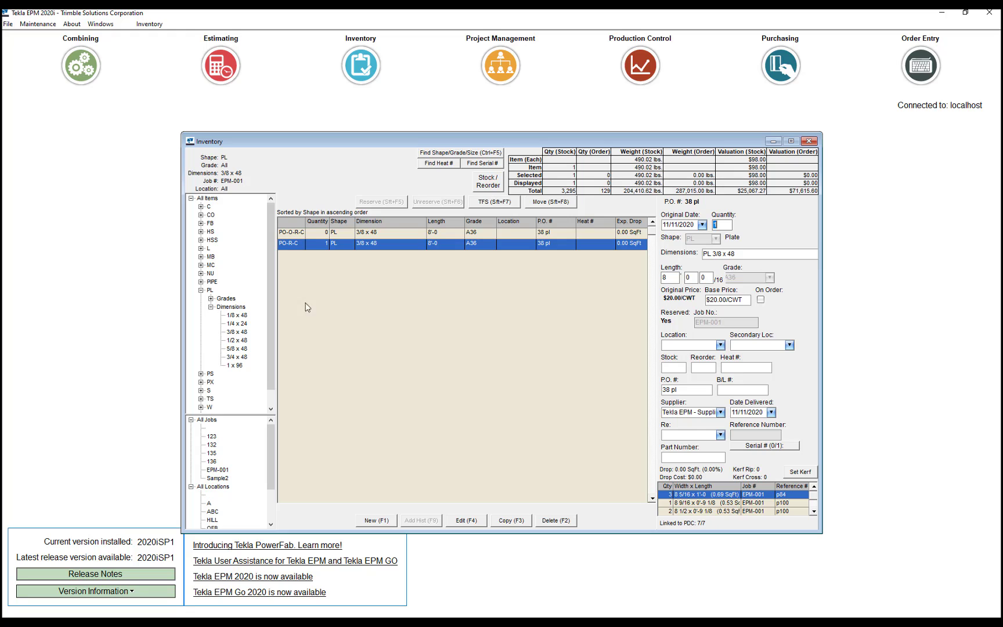
Review the TrueShape nest linked to the PO-R-C plate, then bring up Inventory commands.
double_click(318, 244)
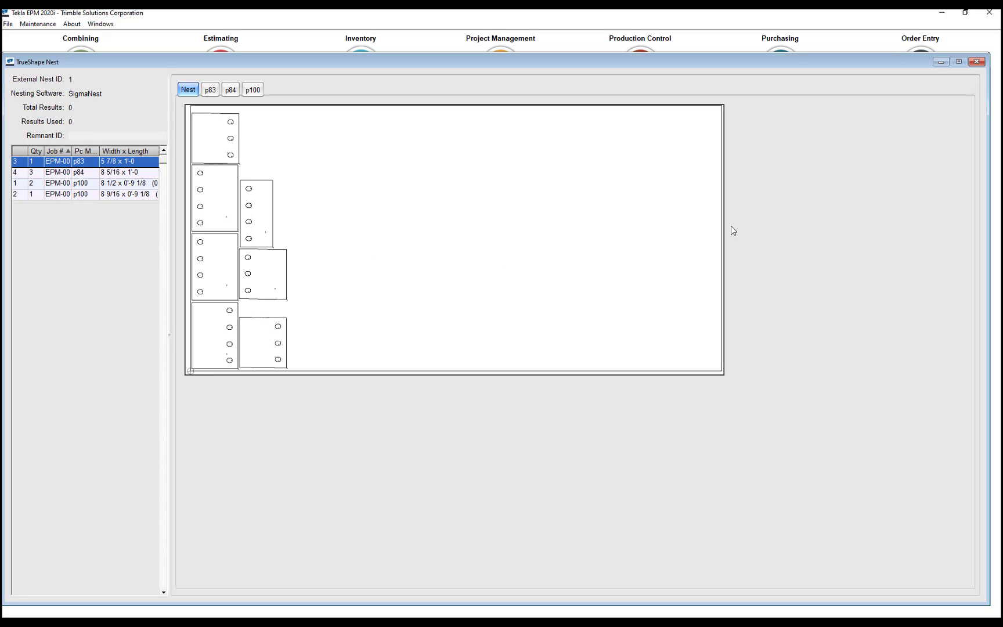
click(976, 62)
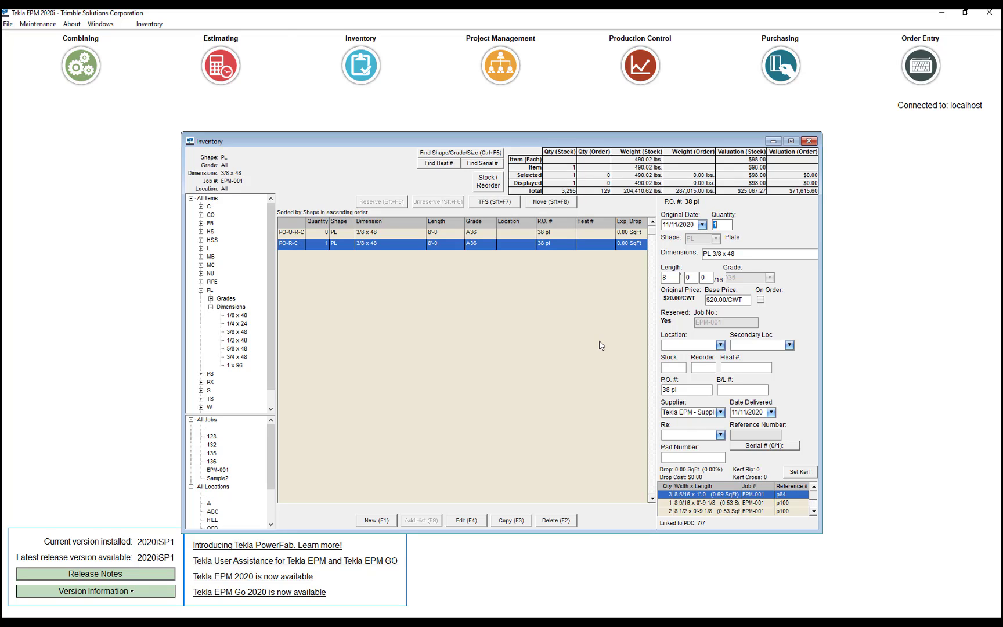
click(149, 24)
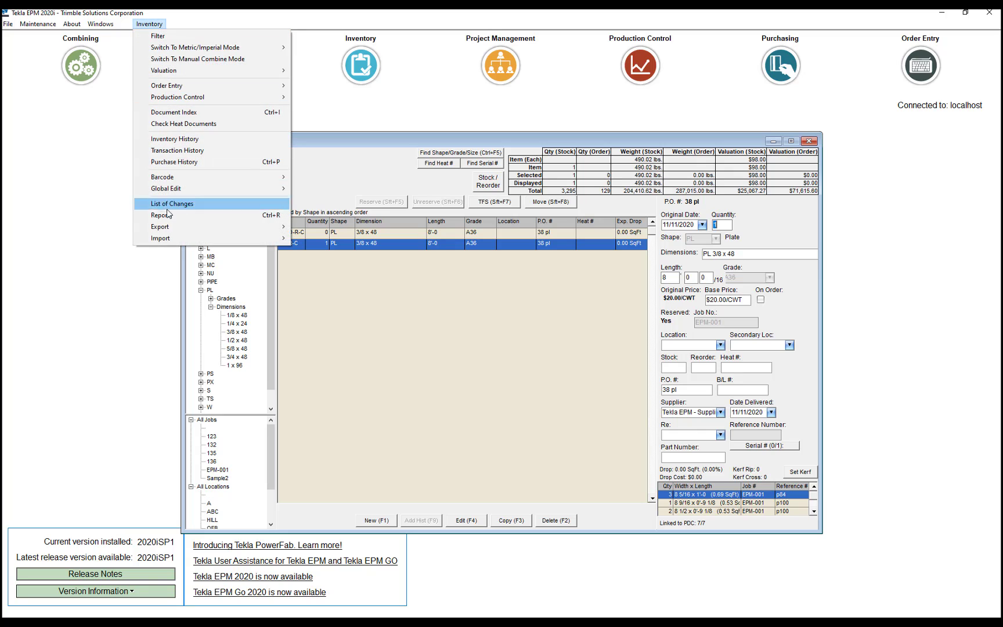
mouse_move(173, 226)
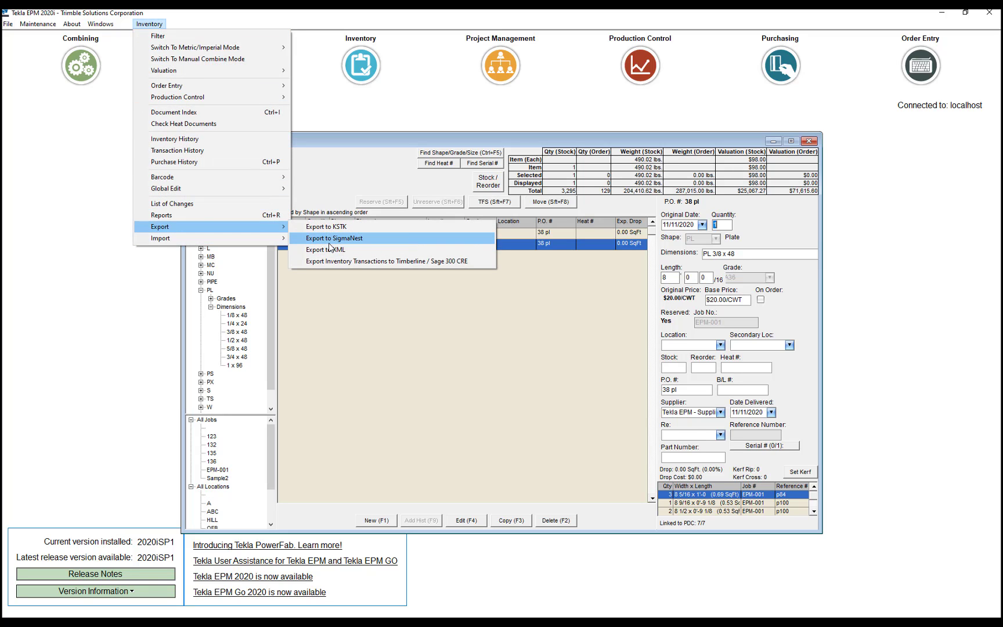
Export inventory to SigmaNest and confirm the plate record carries SigmaNest ID FS215.
click(330, 239)
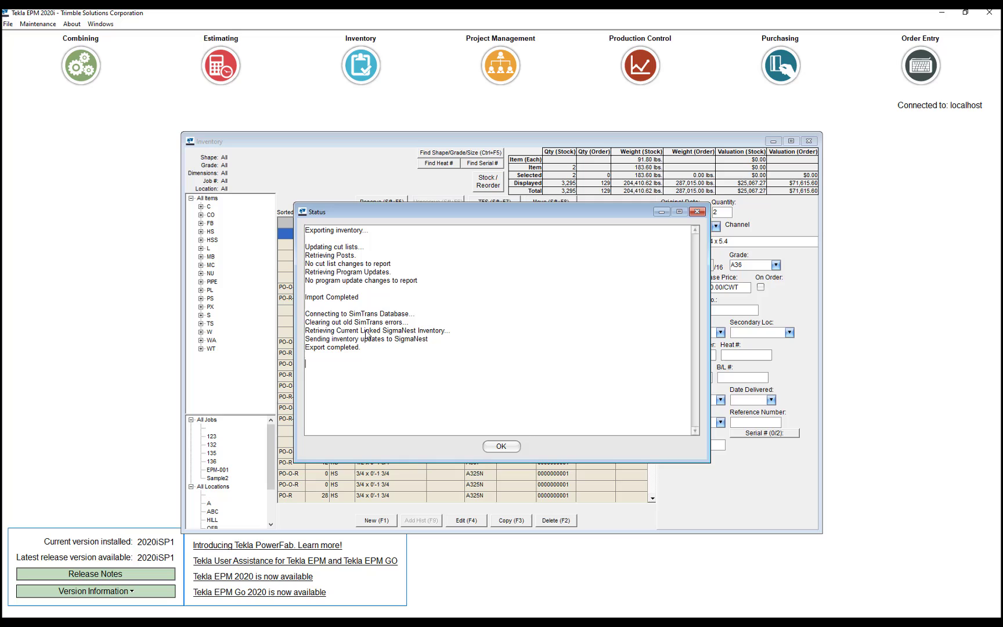
click(503, 447)
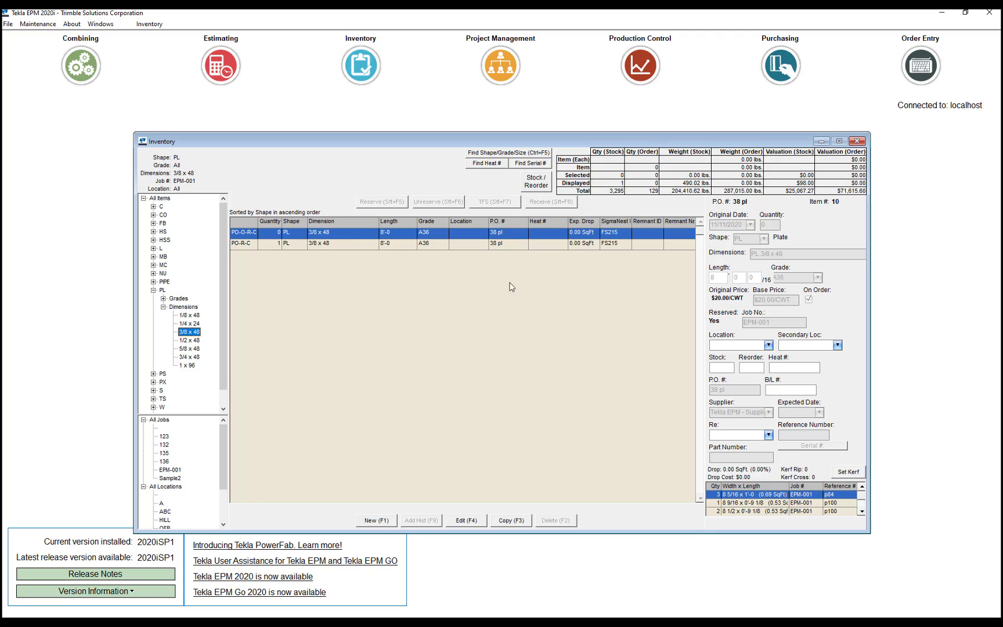
click(618, 243)
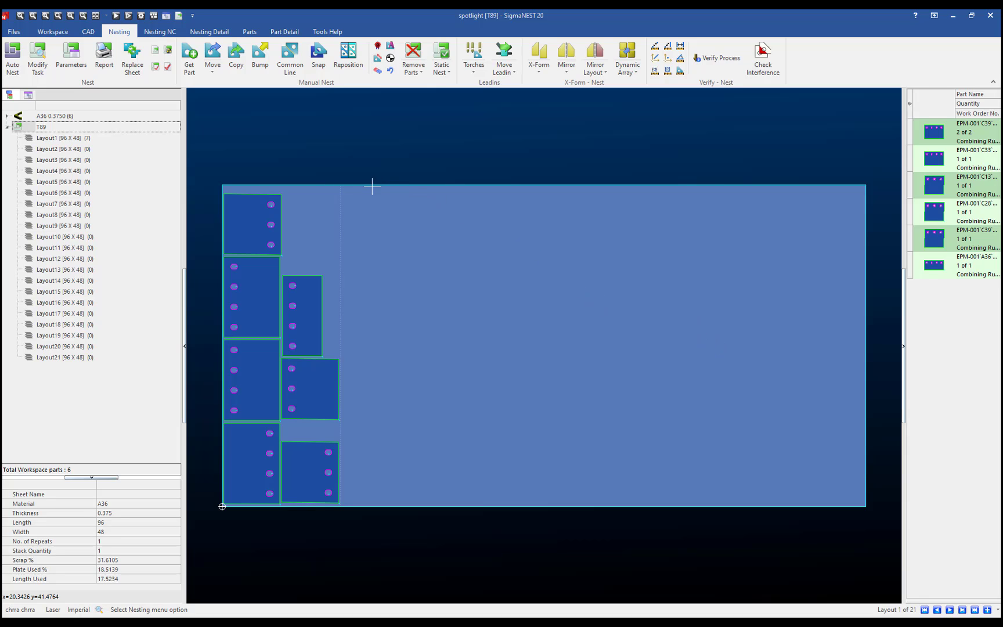
Load inventory sheet FS215 into the SigmaNEST workspace from the Sheet List.
click(61, 32)
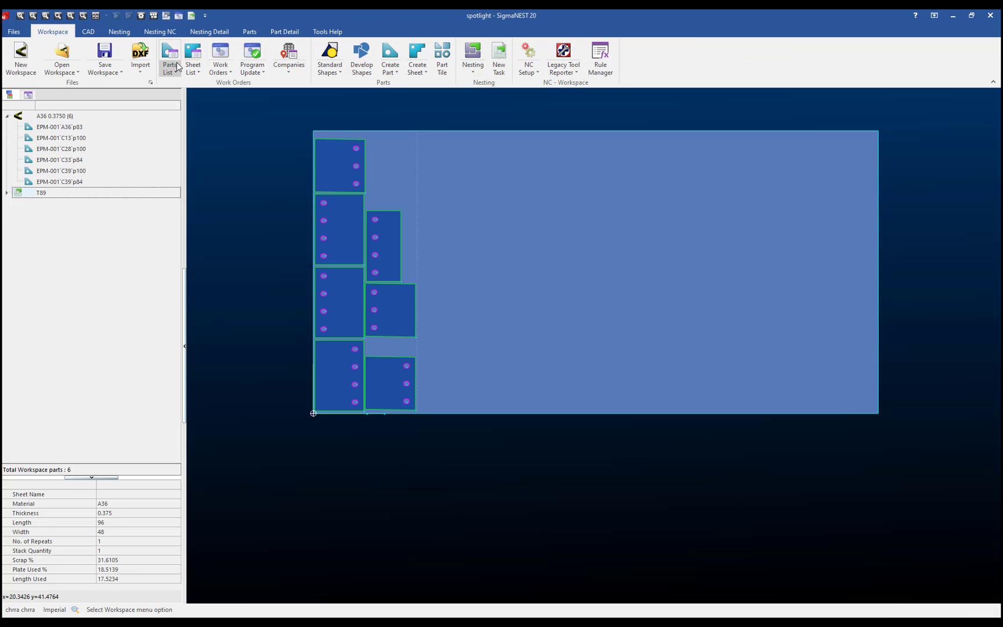
click(193, 58)
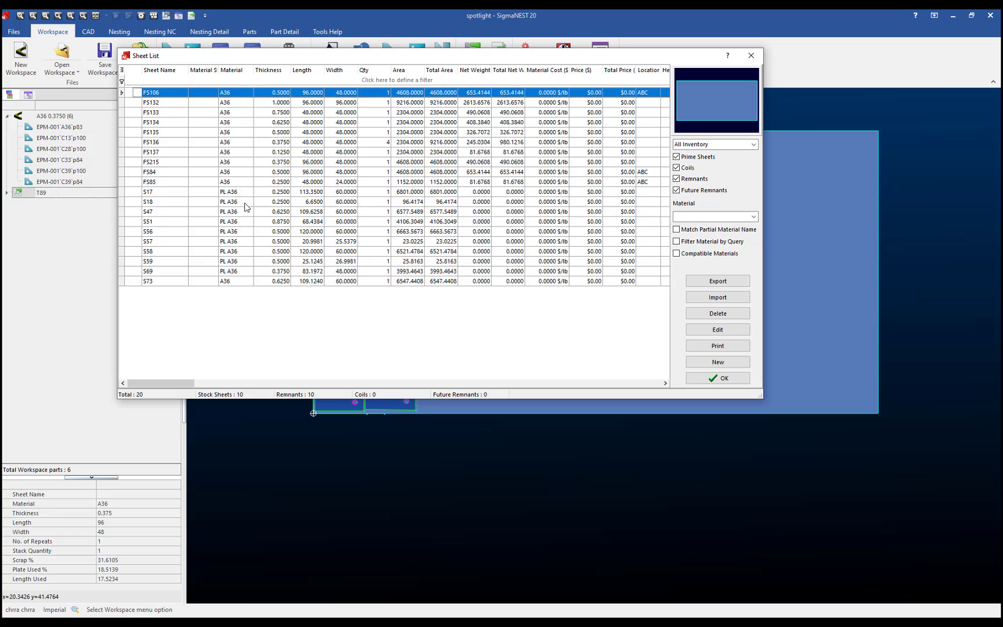
click(158, 163)
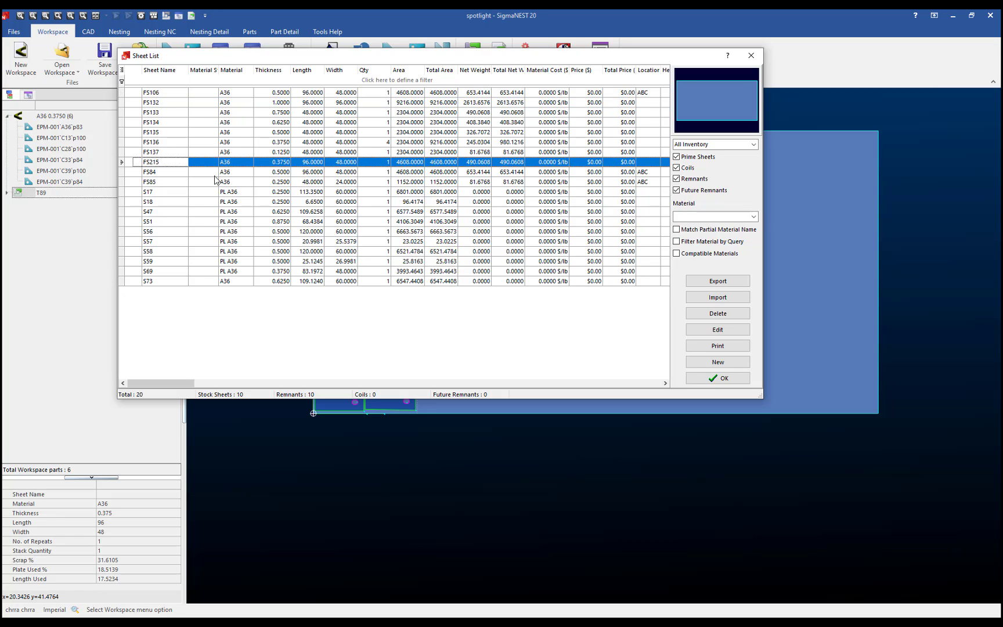
click(718, 379)
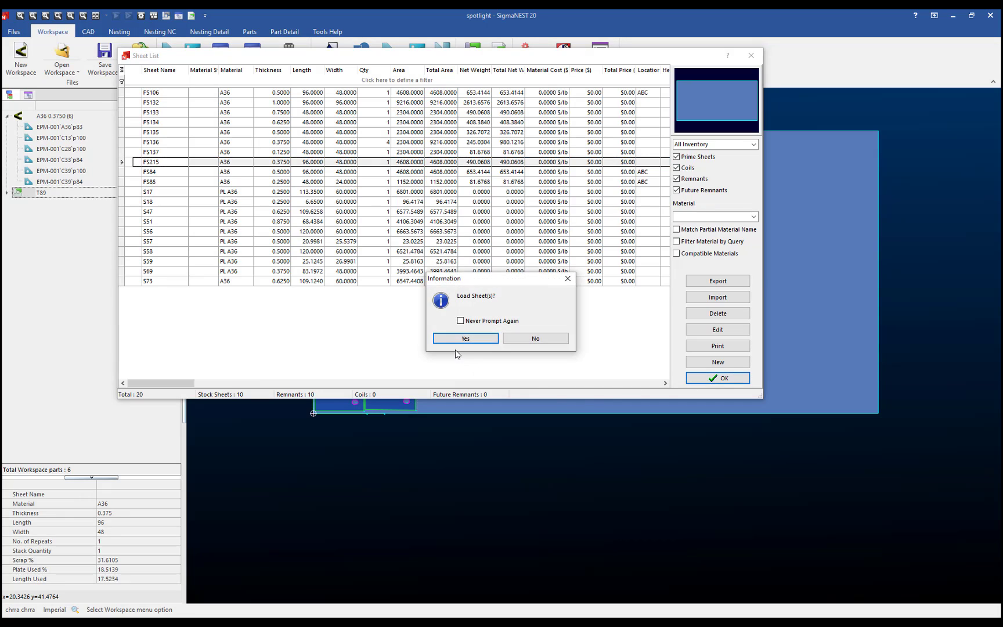
click(472, 343)
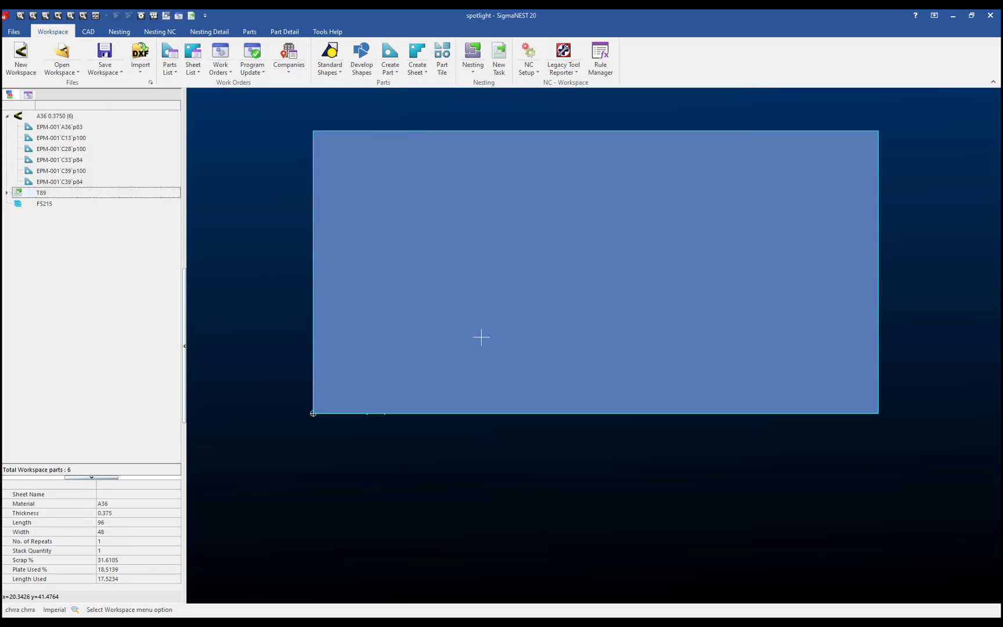
Add sheet FS215 to task T89's sheets list so its parts nest on it.
right_click(33, 194)
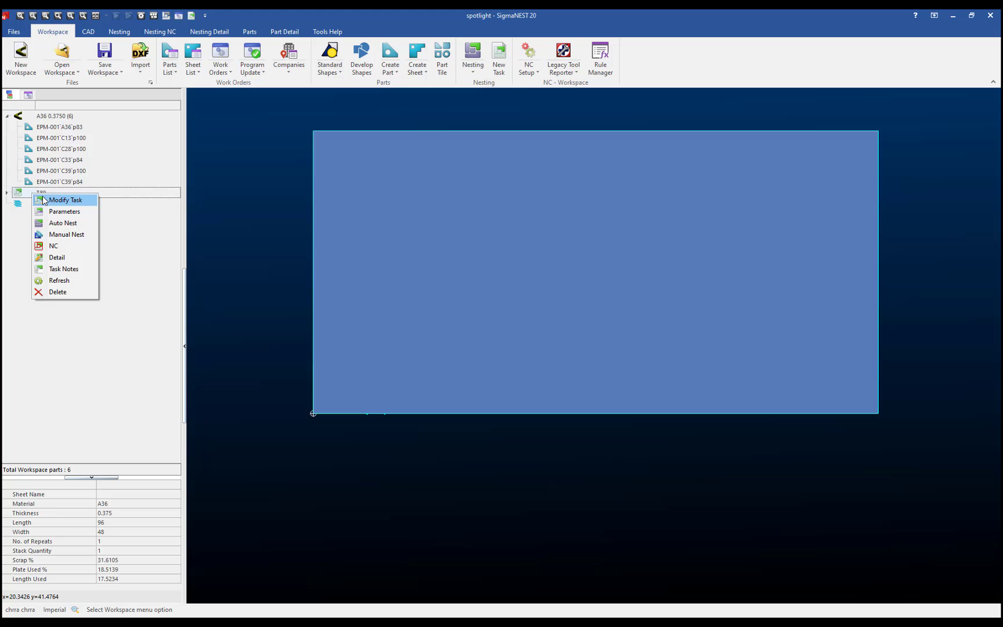
click(43, 200)
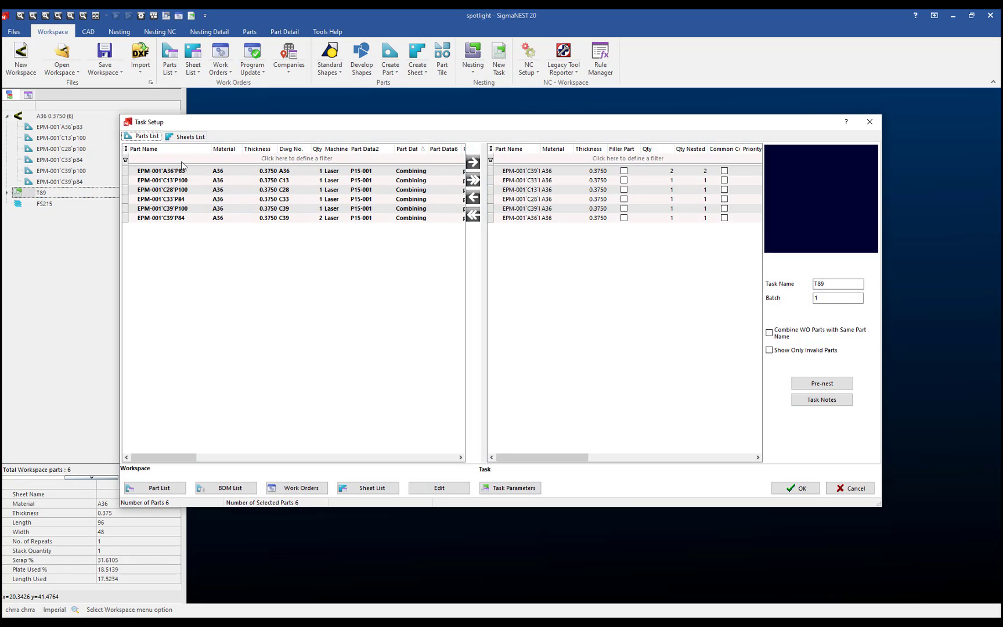
click(184, 136)
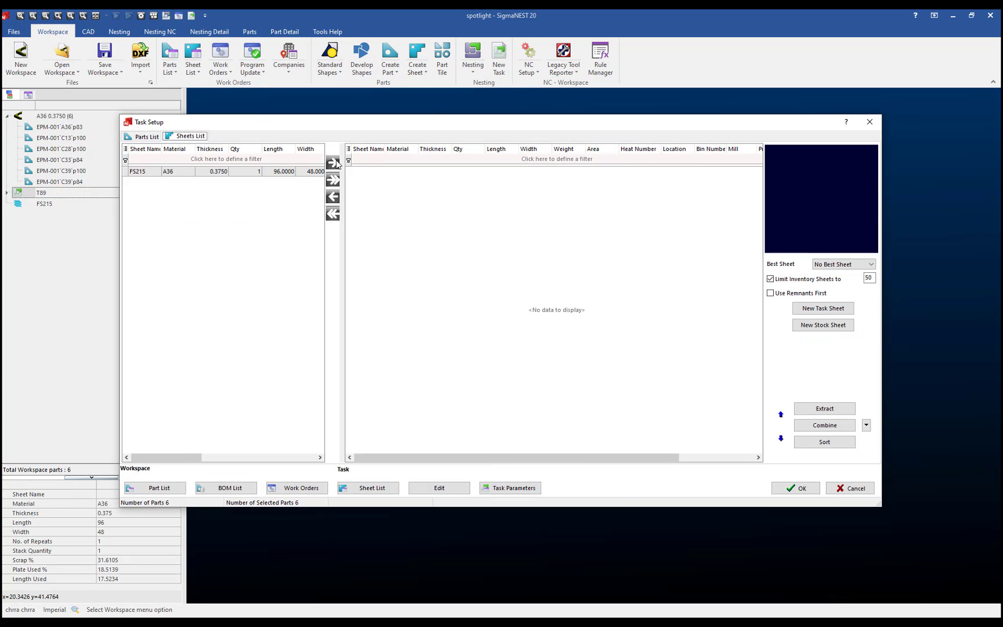
click(276, 172)
click(334, 163)
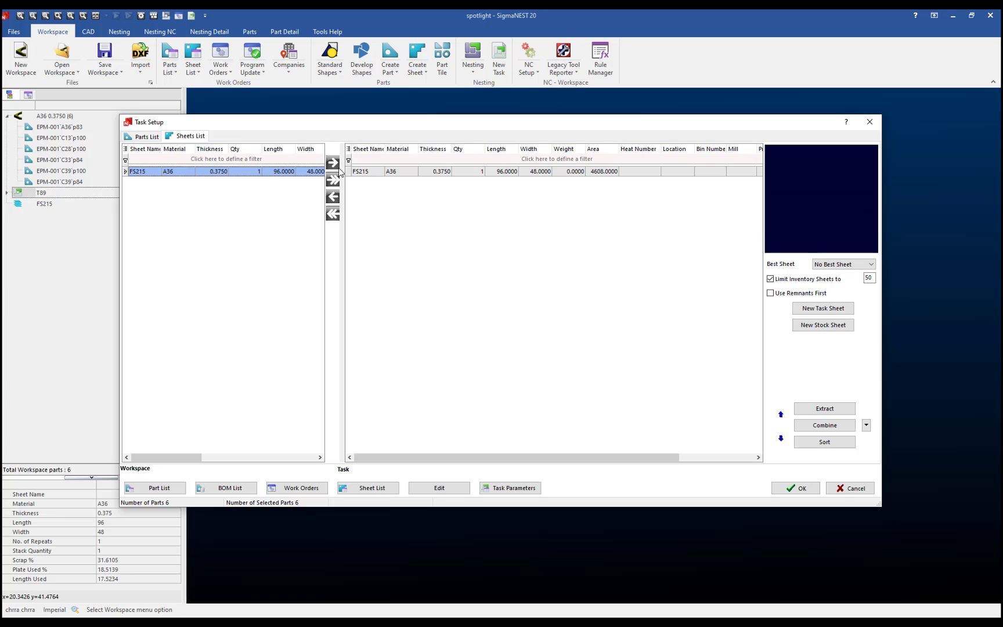
click(796, 487)
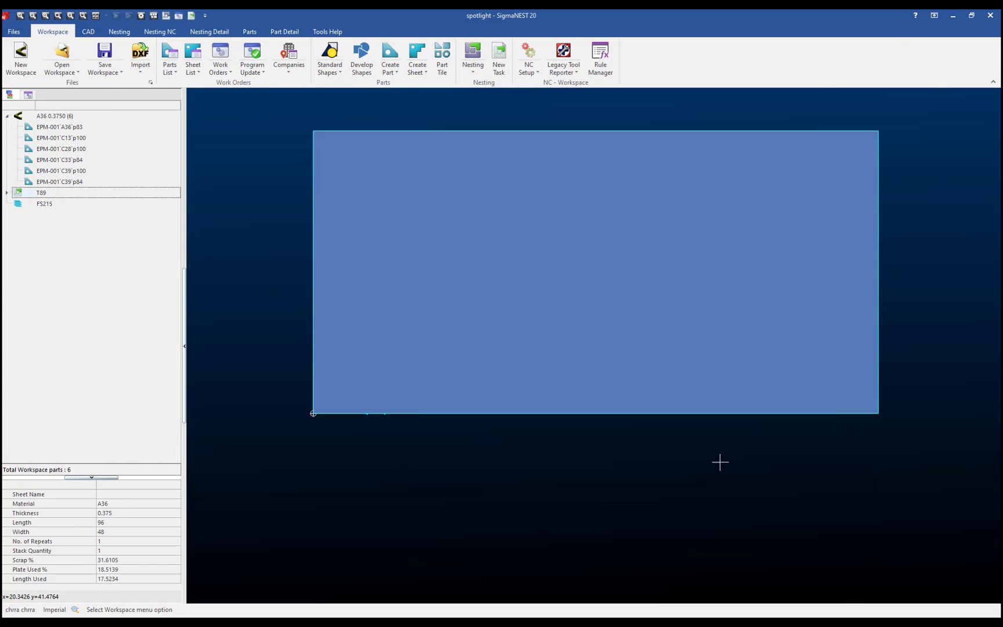
click(164, 32)
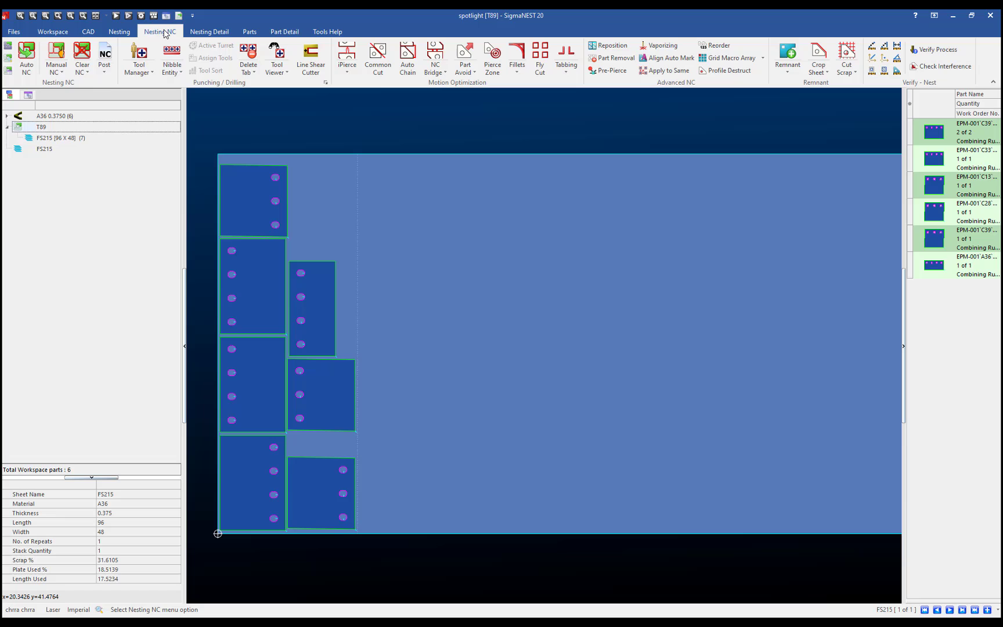
Auto-generate laser cut paths for all parts on FS215 and Post All as NC program 2.
click(24, 62)
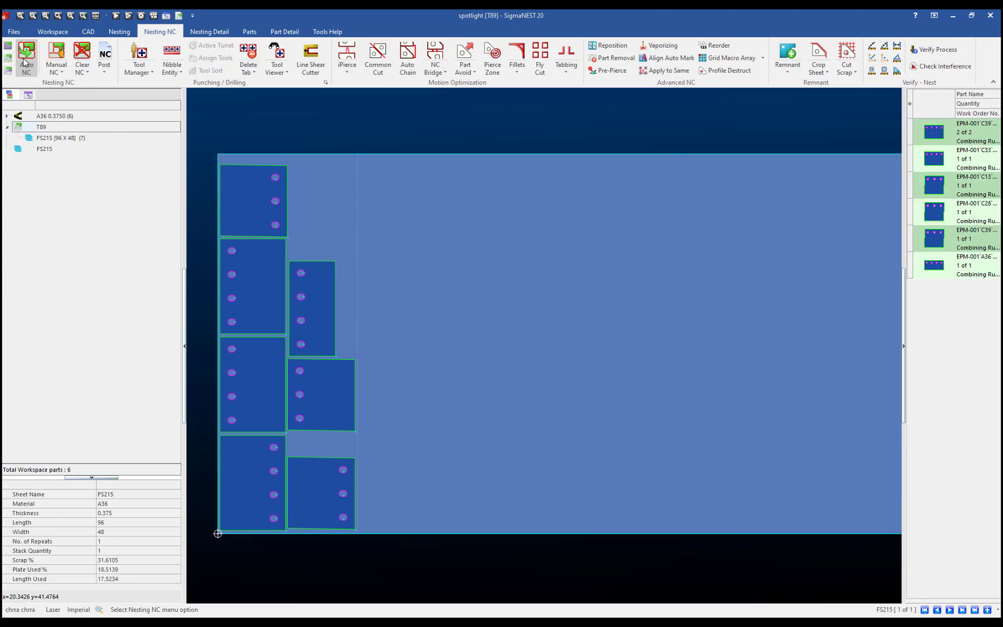
click(25, 62)
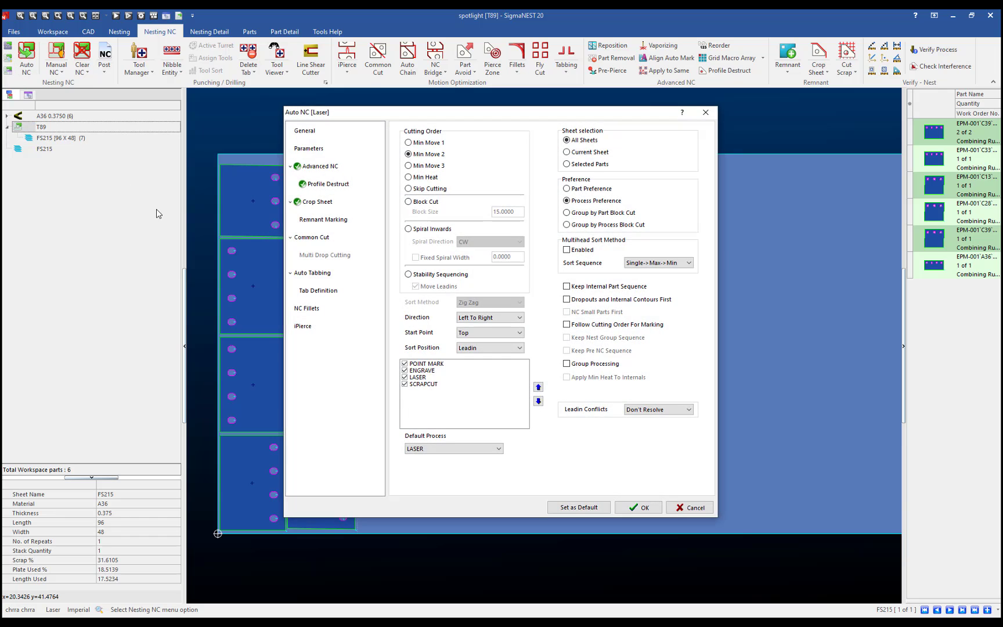
click(641, 508)
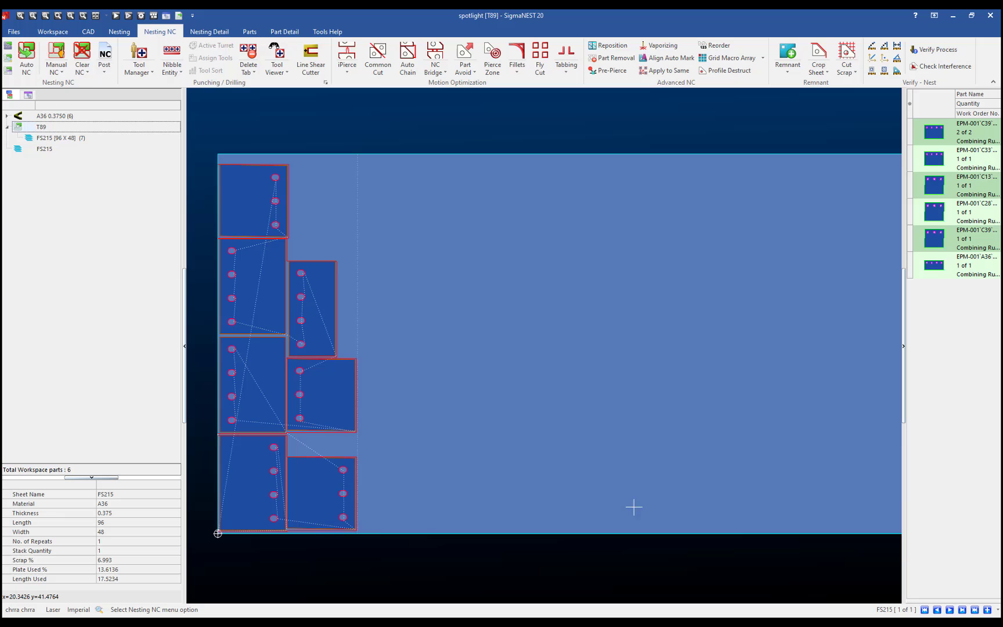
click(104, 58)
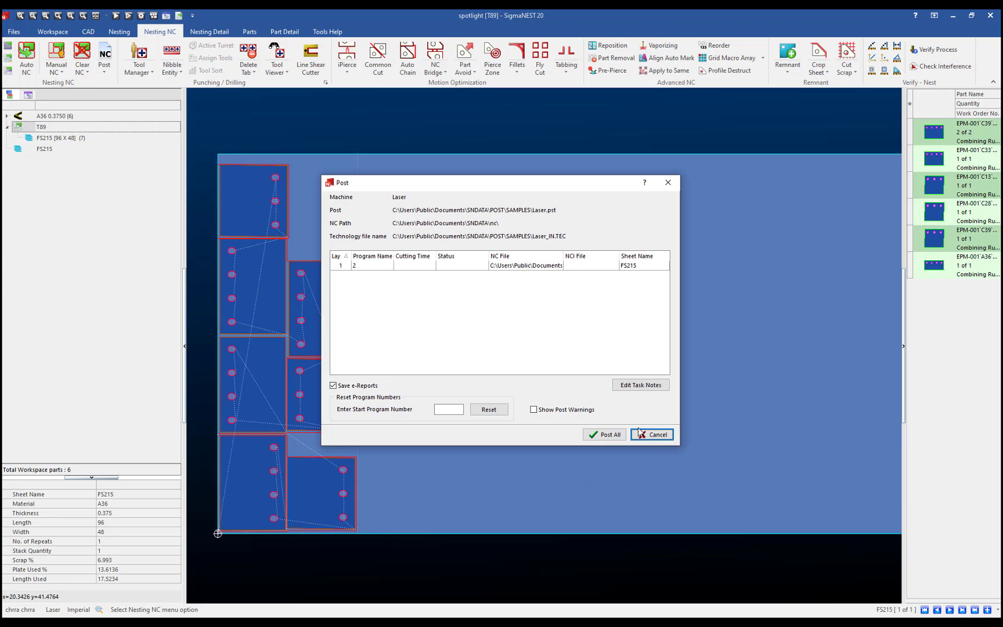
click(612, 435)
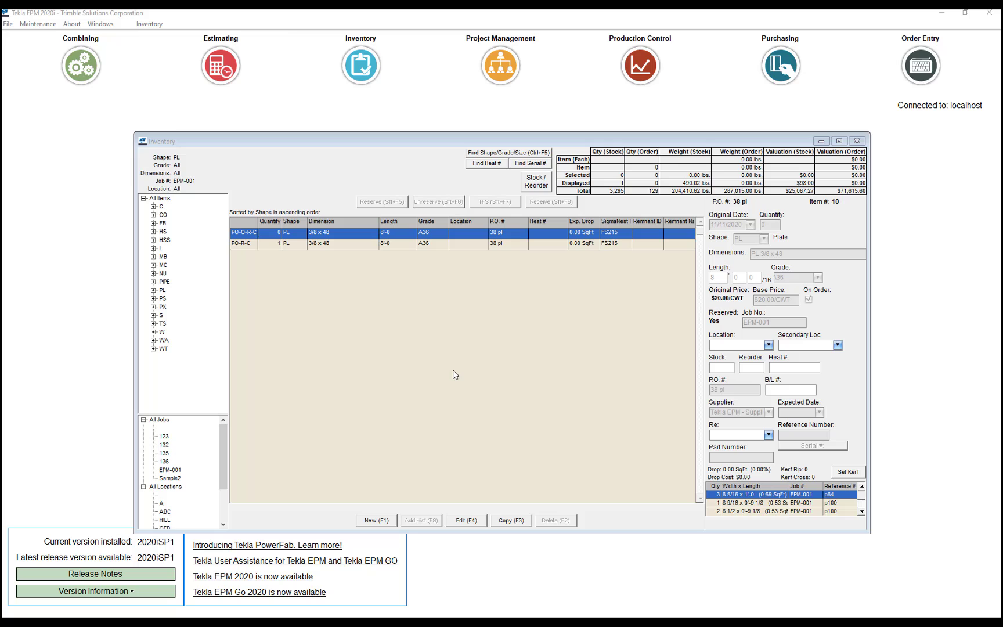
Import the SigmaNest cut list for T89, then open the FS215 plate's TrueShape nest.
click(149, 24)
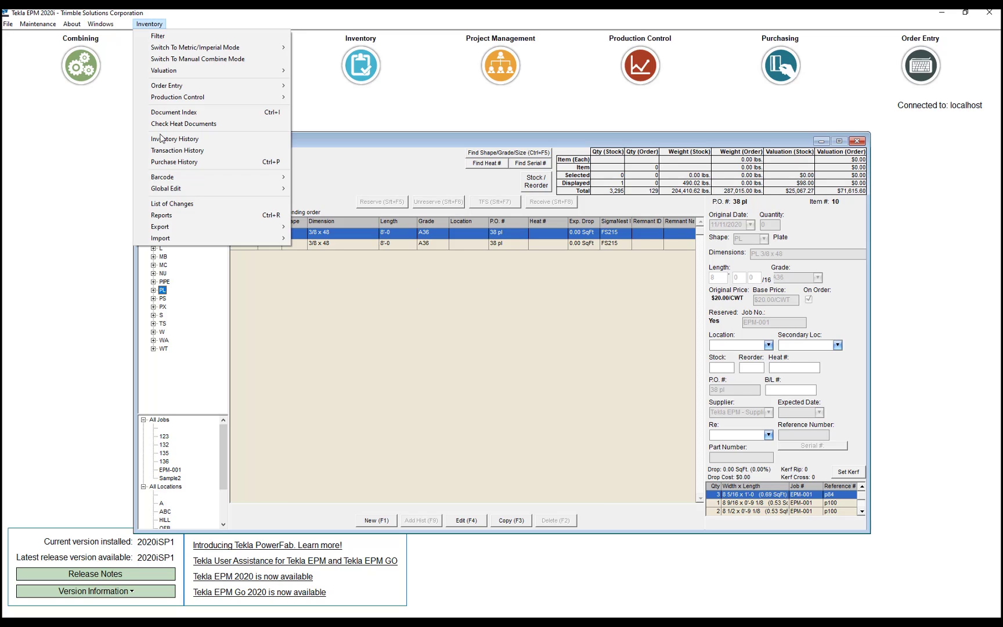
mouse_move(212, 238)
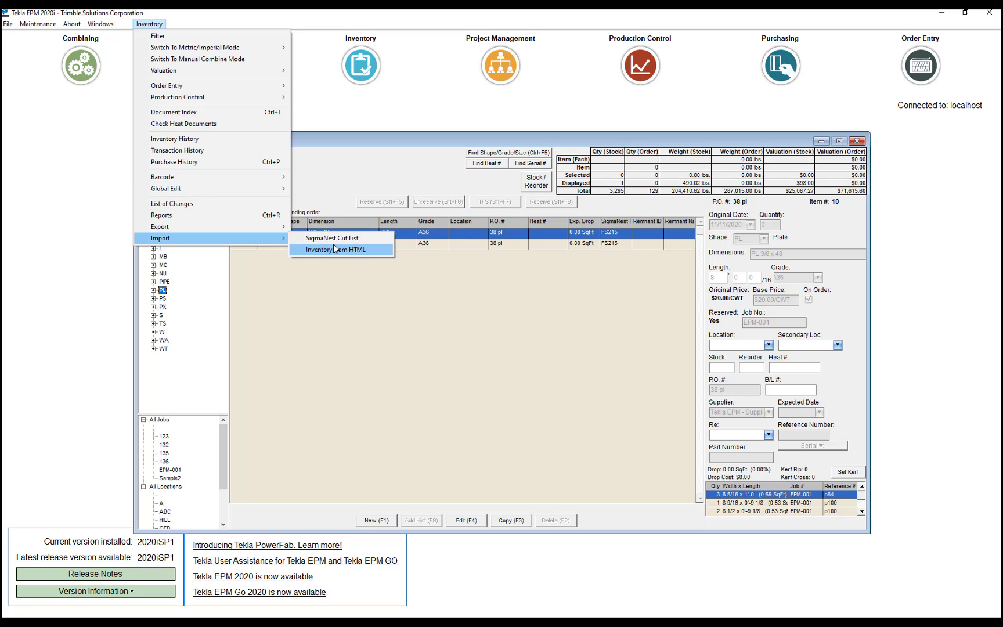
click(332, 238)
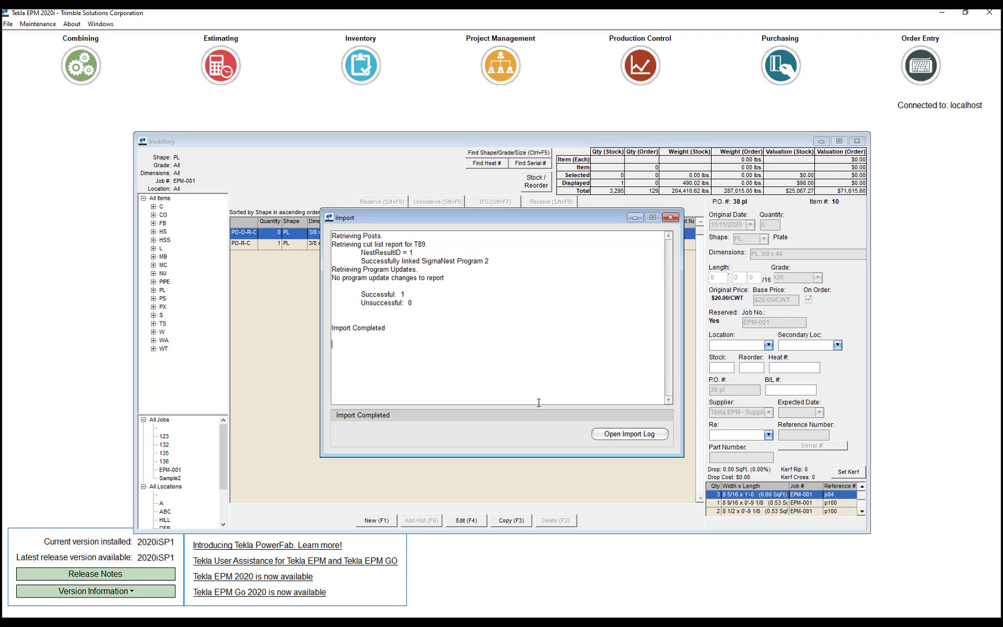
click(671, 217)
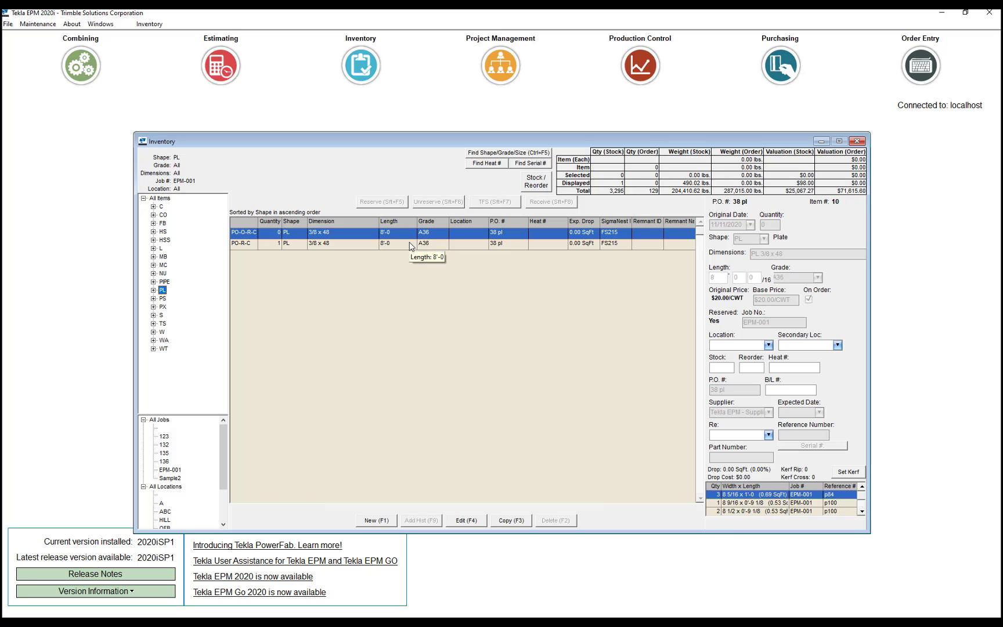
double_click(410, 244)
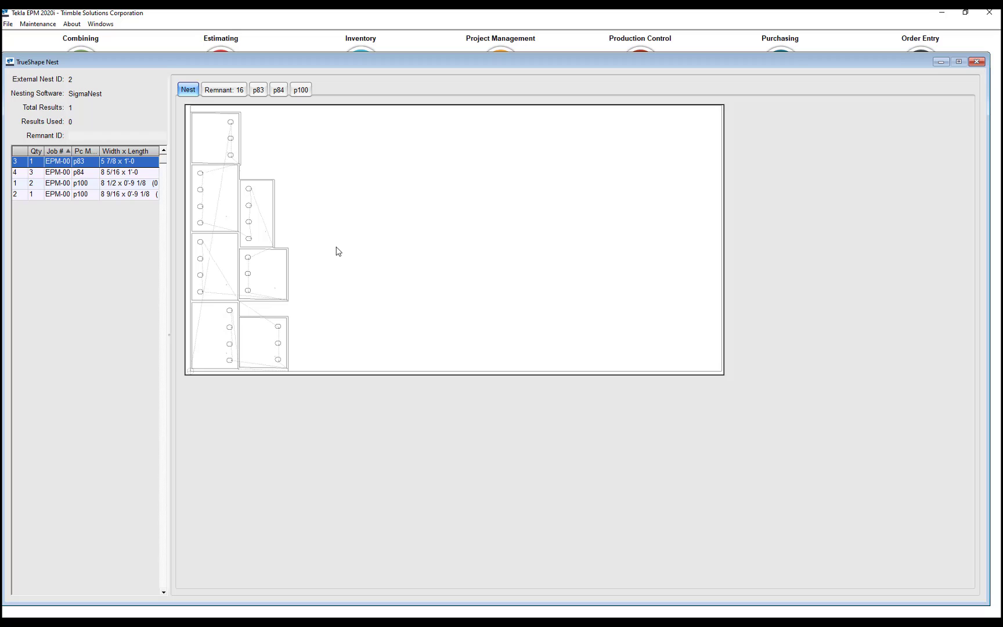
click(239, 94)
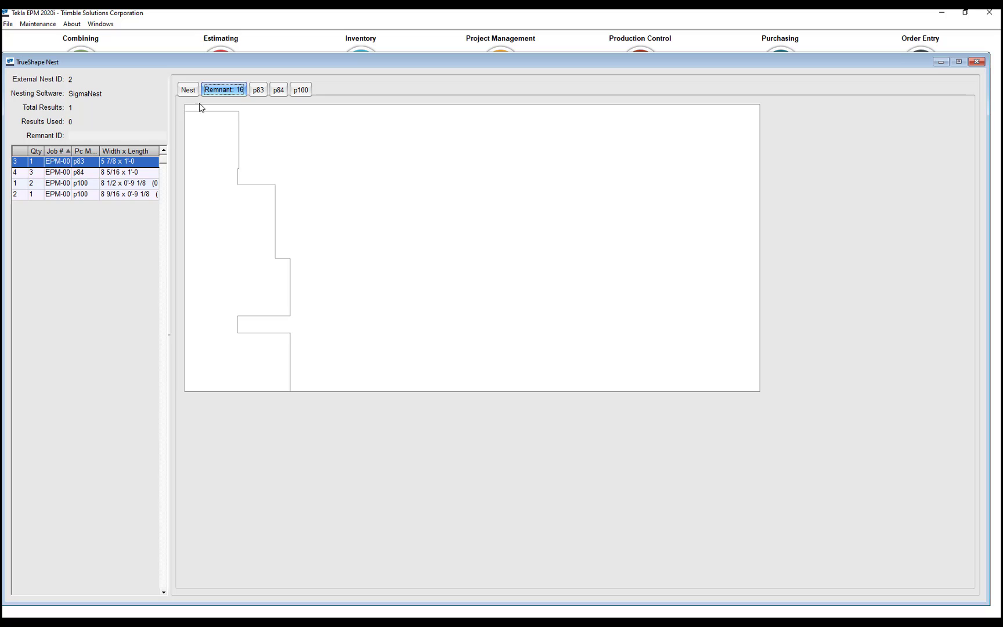
click(186, 90)
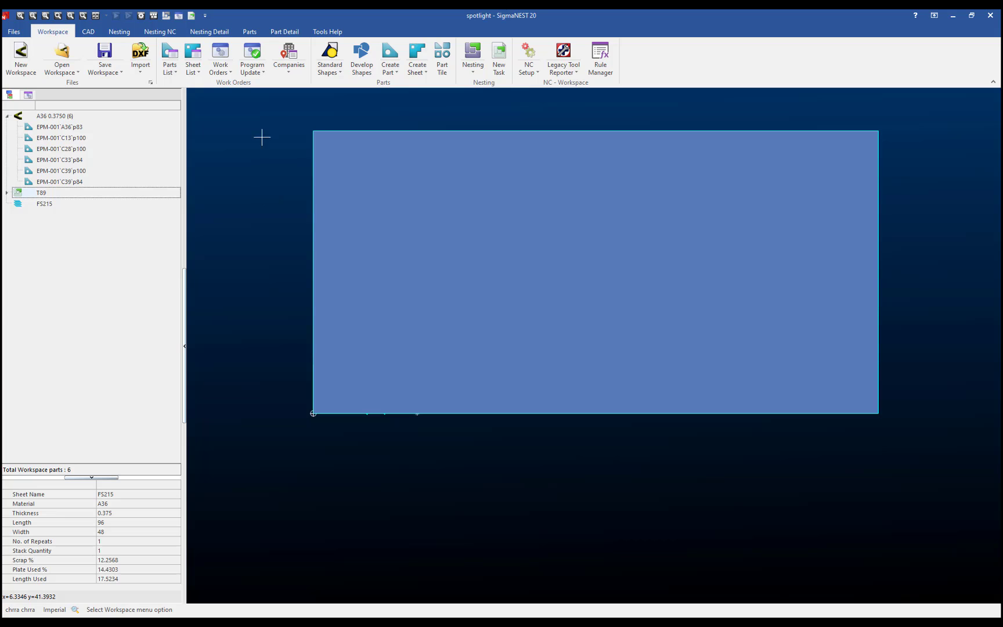
Mark laser program 2 for sheet FS215 as updated via Program Update.
click(253, 55)
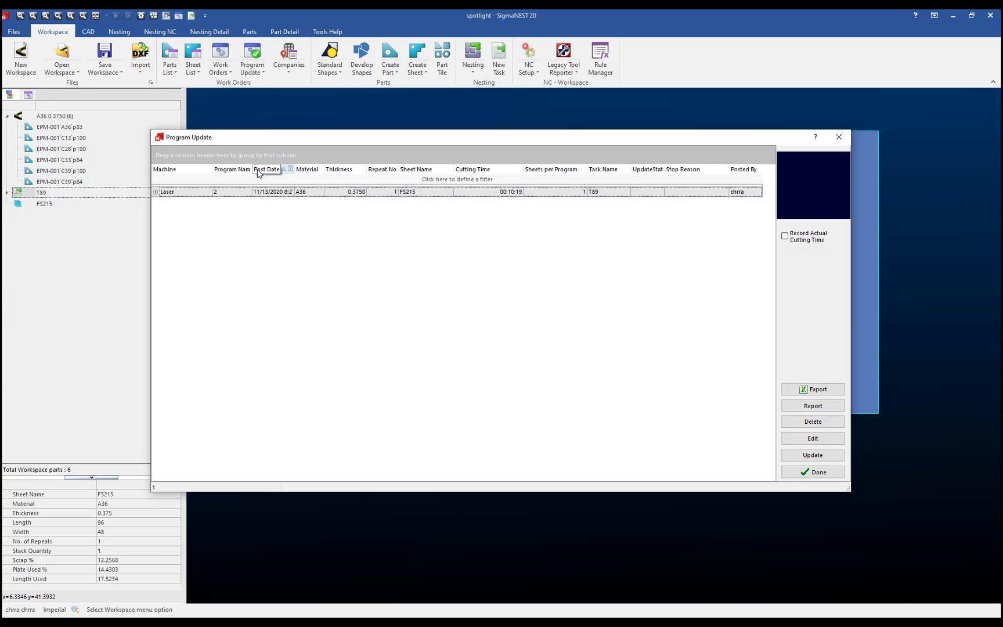
click(244, 192)
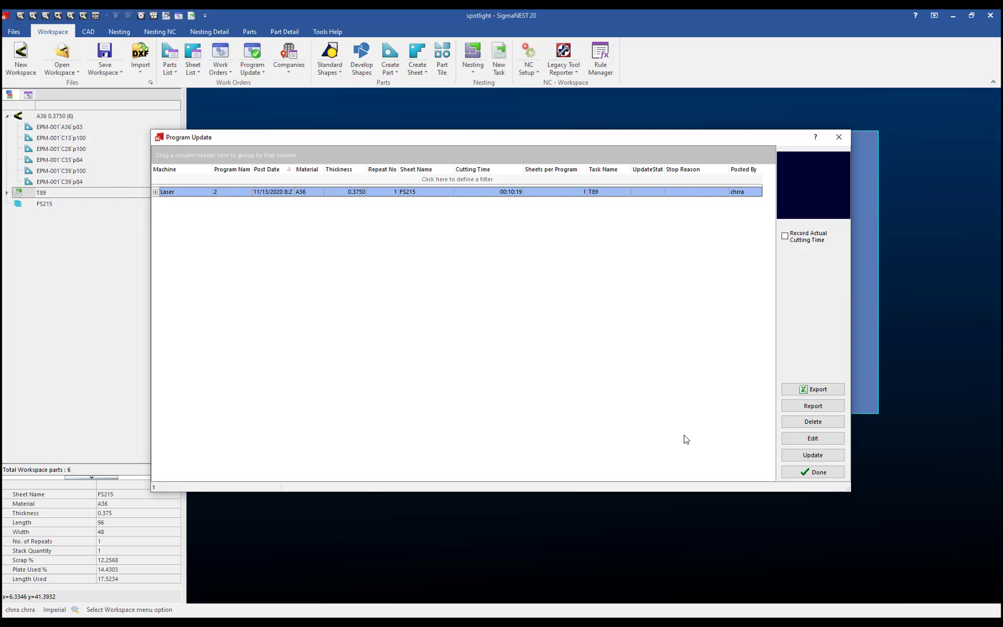
click(815, 459)
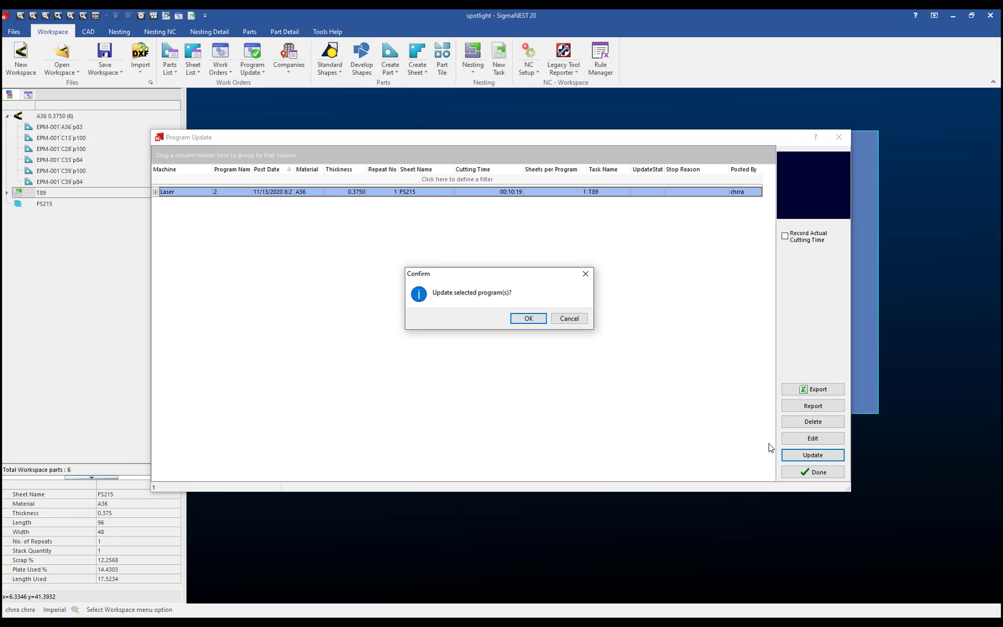
click(545, 321)
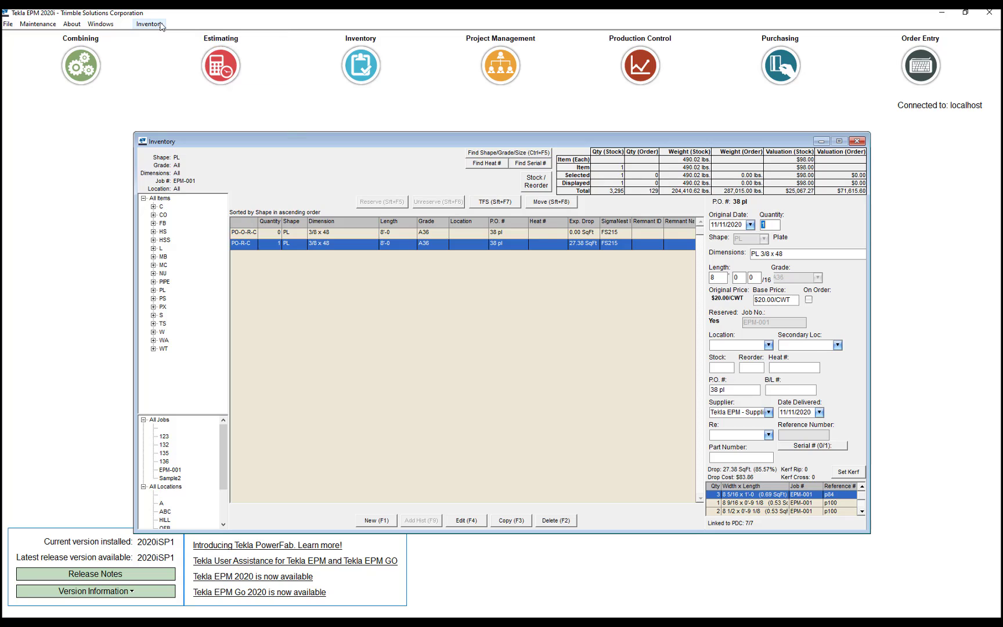
click(150, 24)
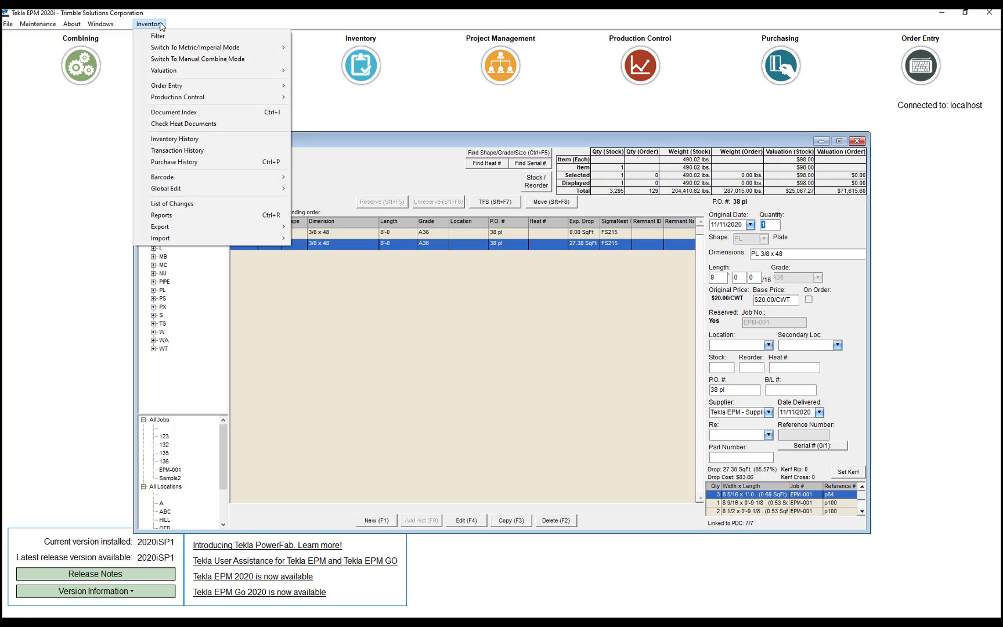
mouse_move(210, 237)
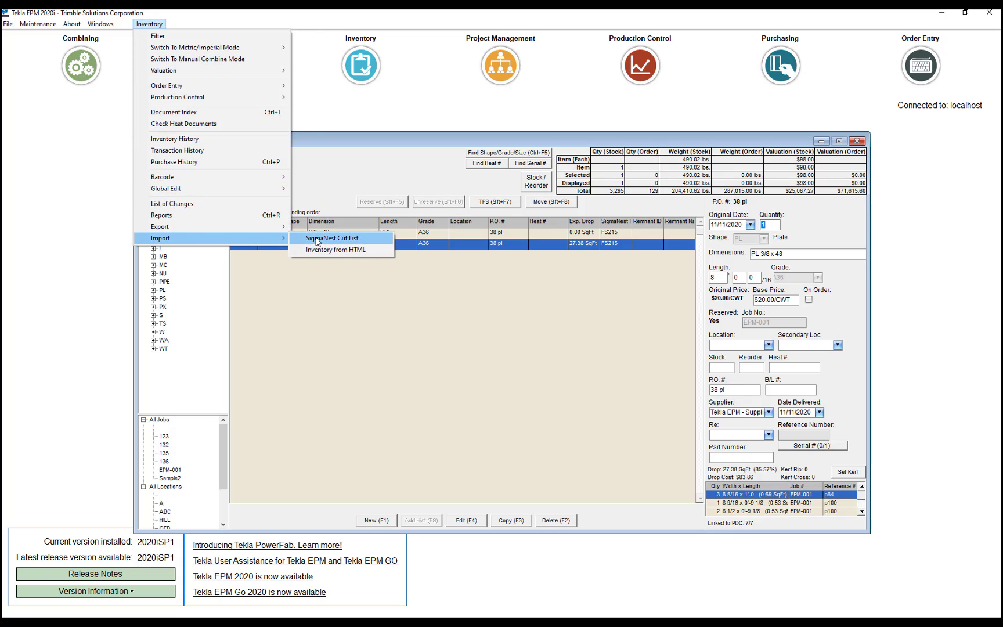
Re-import the updated SigmaNest cut list and close the completed import log.
click(313, 238)
click(670, 217)
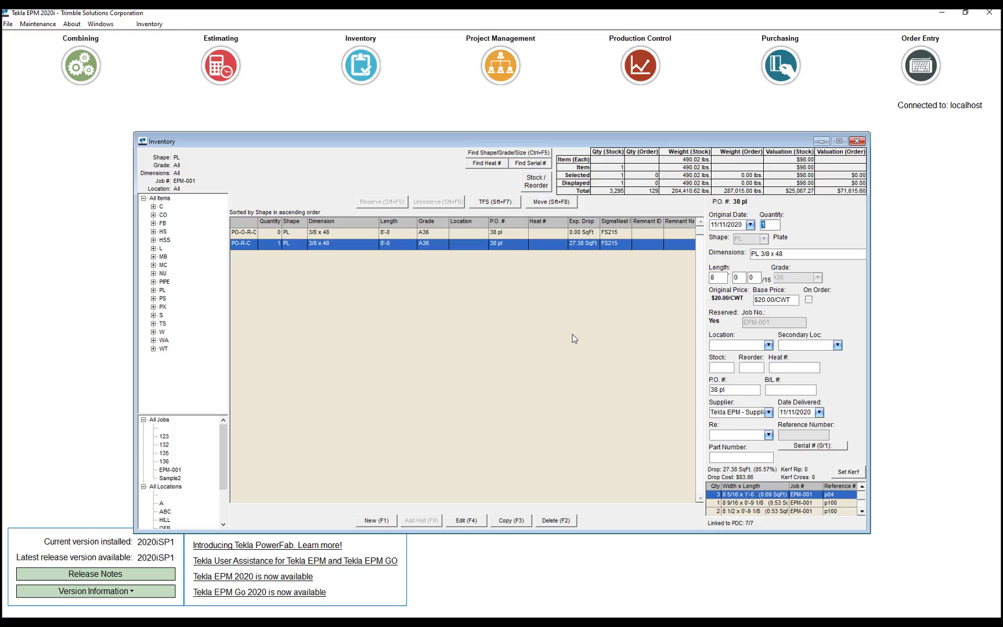
Open the FS215 plate row to view its stepped remnant outline.
double_click(374, 246)
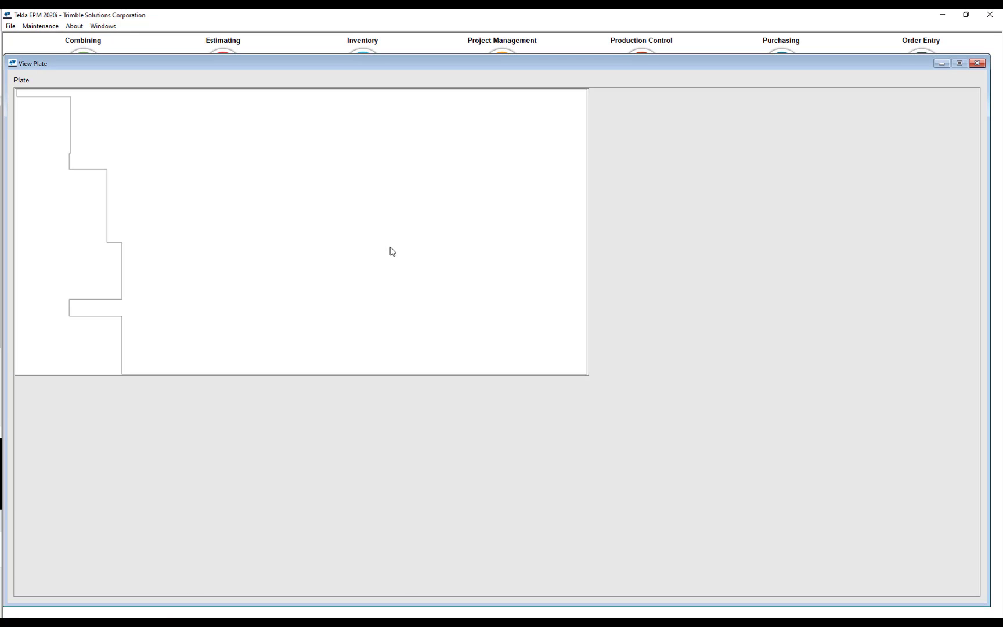